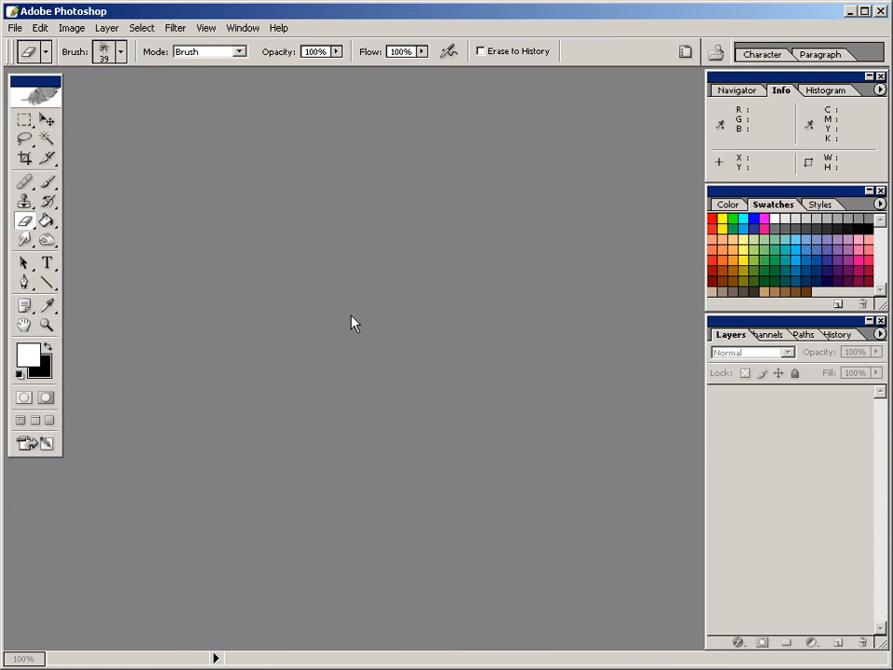
- Start a new document 700 pixels wide and 250 pixels high at 72 pixels/inch
click(14, 28)
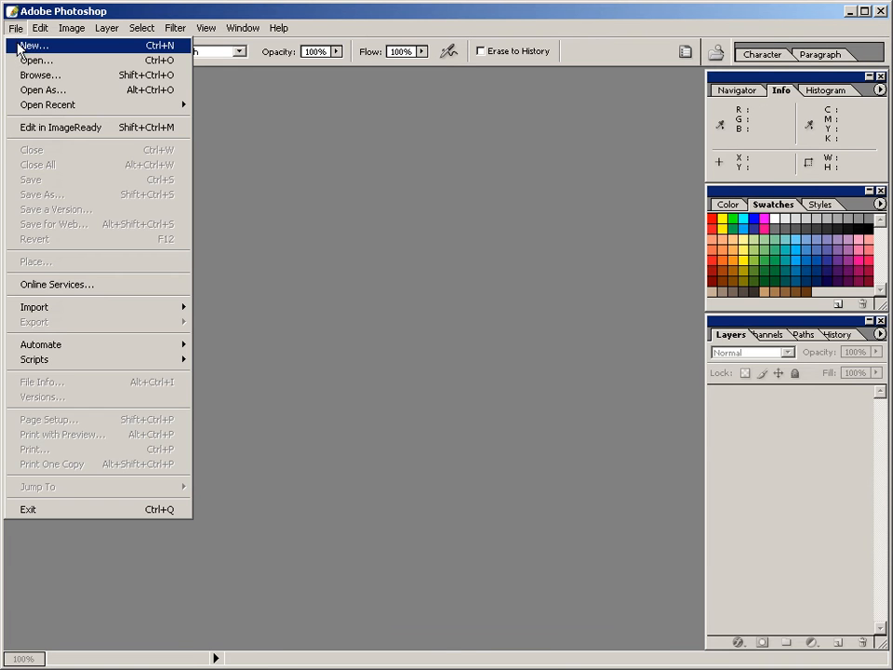
click(16, 47)
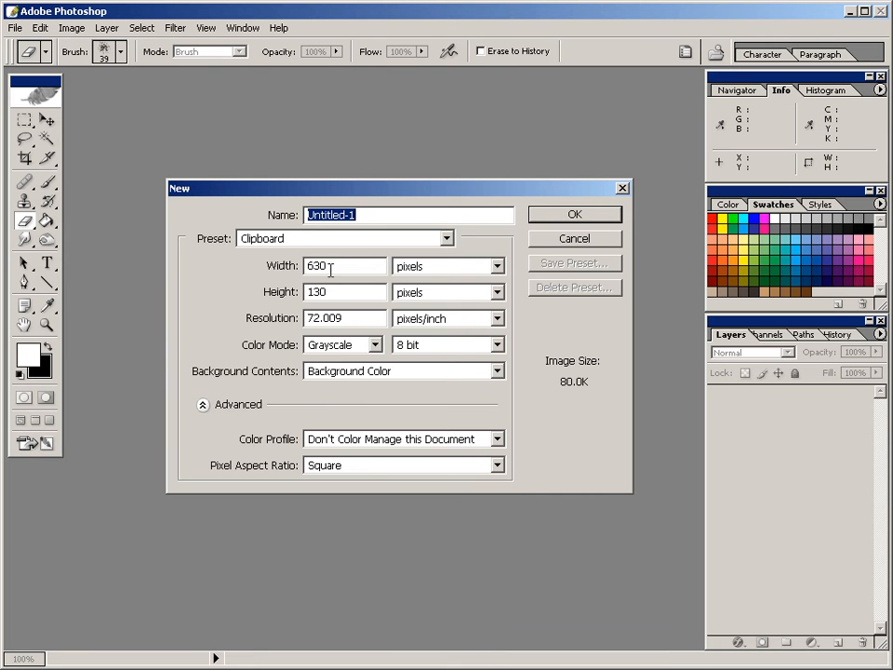
drag(333, 265, 298, 265)
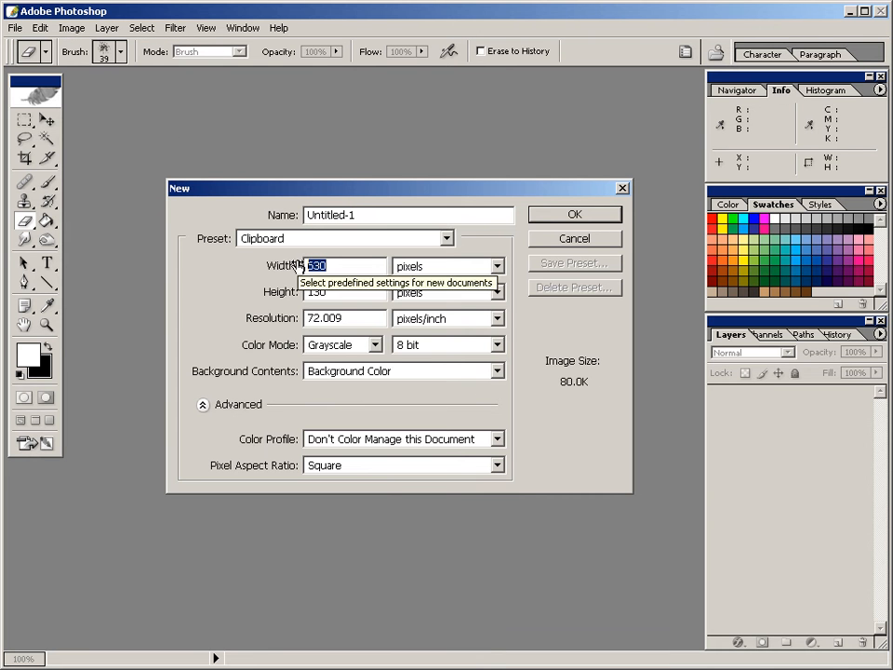
text(700)
click(334, 291)
drag(334, 291, 290, 292)
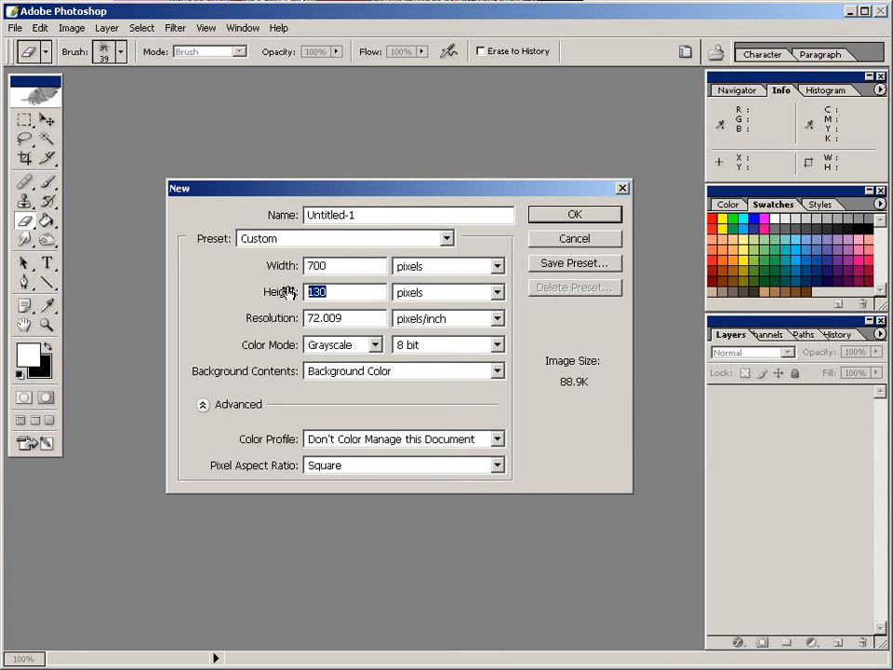
- Choose RGB Color mode and Background Color as the background contents, and create the document
click(342, 344)
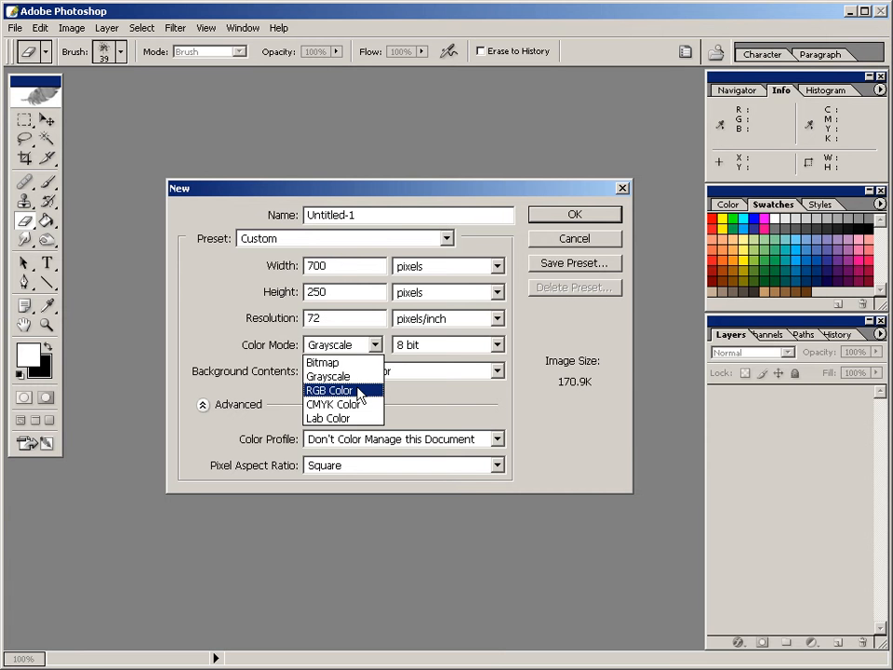
click(338, 391)
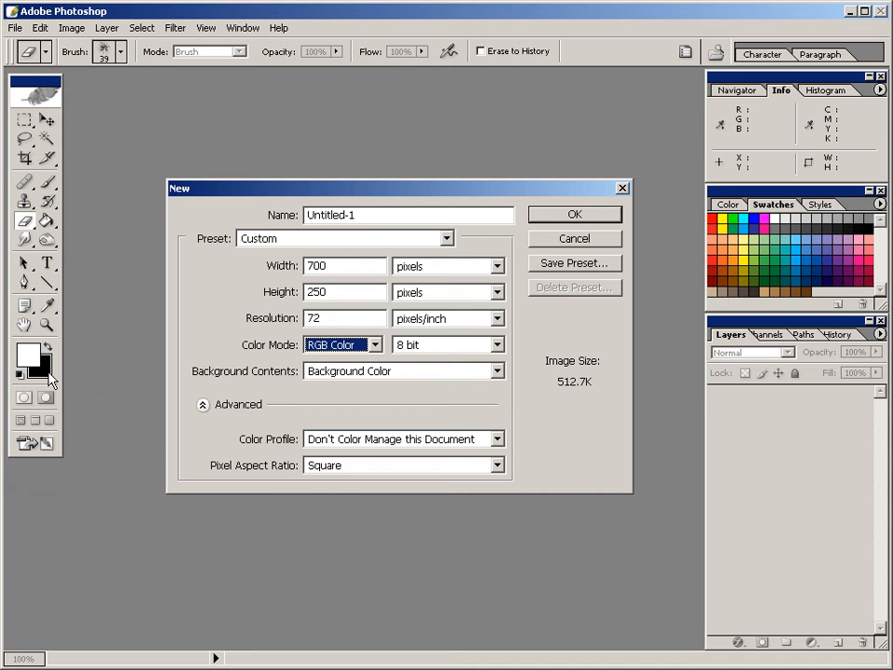
click(498, 371)
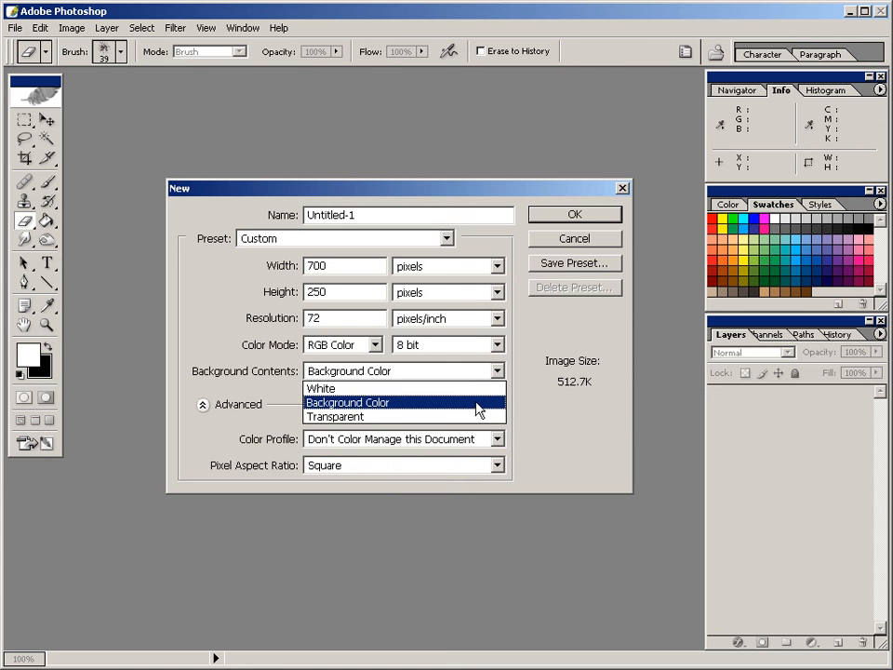
click(476, 401)
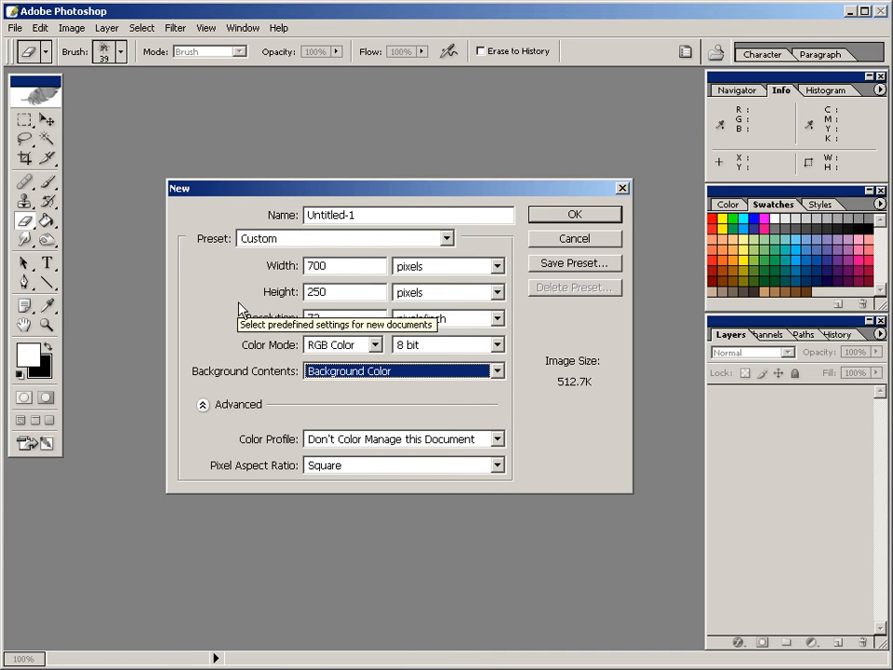
click(550, 218)
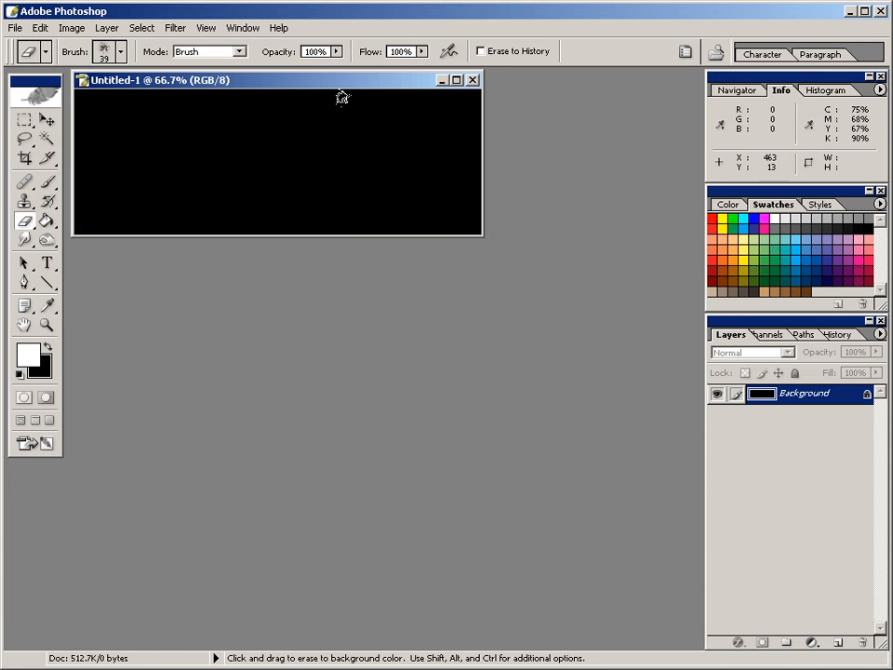
- View the image at 100% and resize and reposition its window so the whole canvas shows
click(206, 28)
click(221, 157)
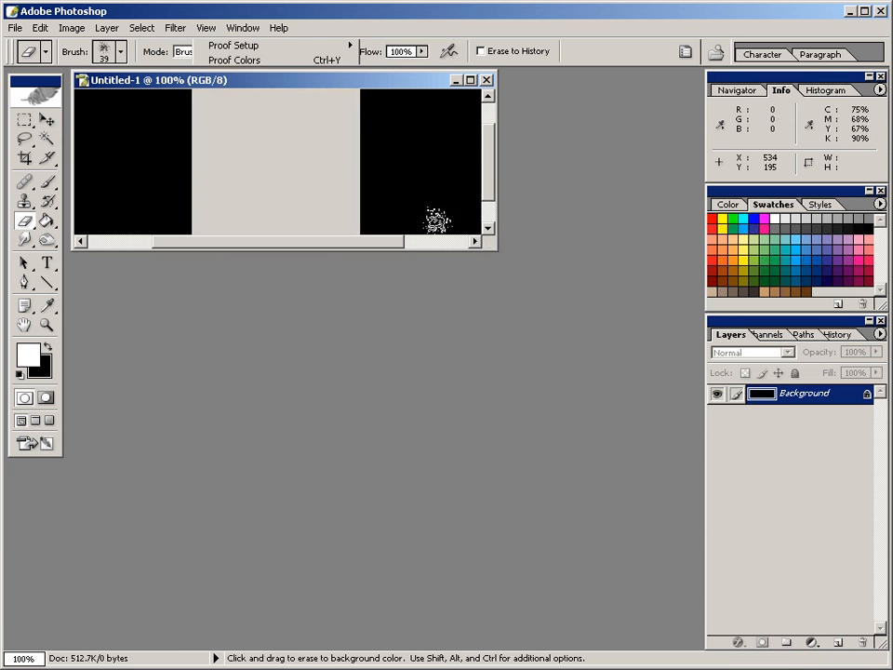
drag(502, 251, 705, 428)
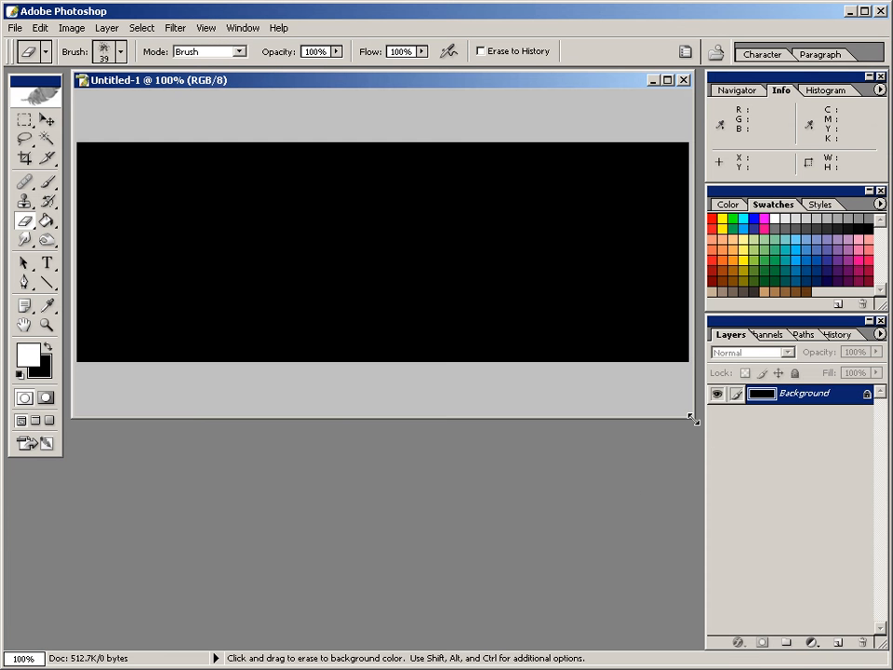
drag(574, 89, 574, 164)
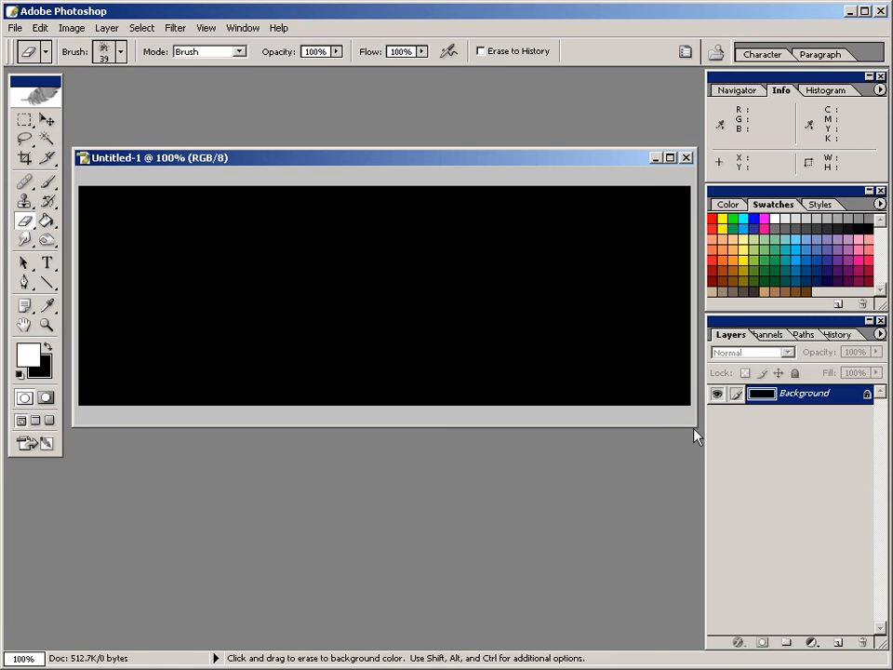
drag(694, 423, 693, 416)
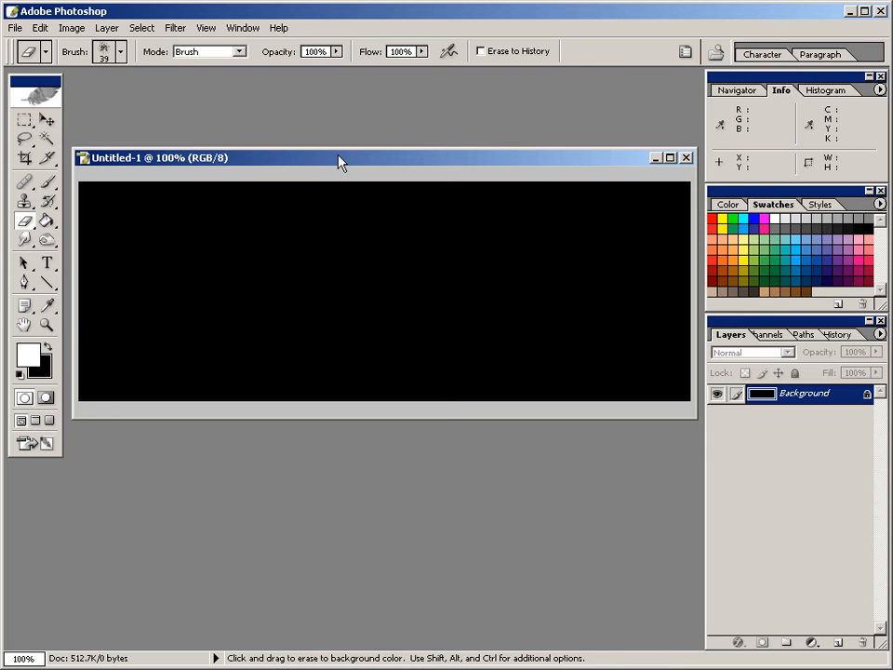
- Add the horizontal text BATTLE TEXT in white Compacta Bd BT Bold, 160 pt, and move it slightly to centre it on the canvas
click(51, 266)
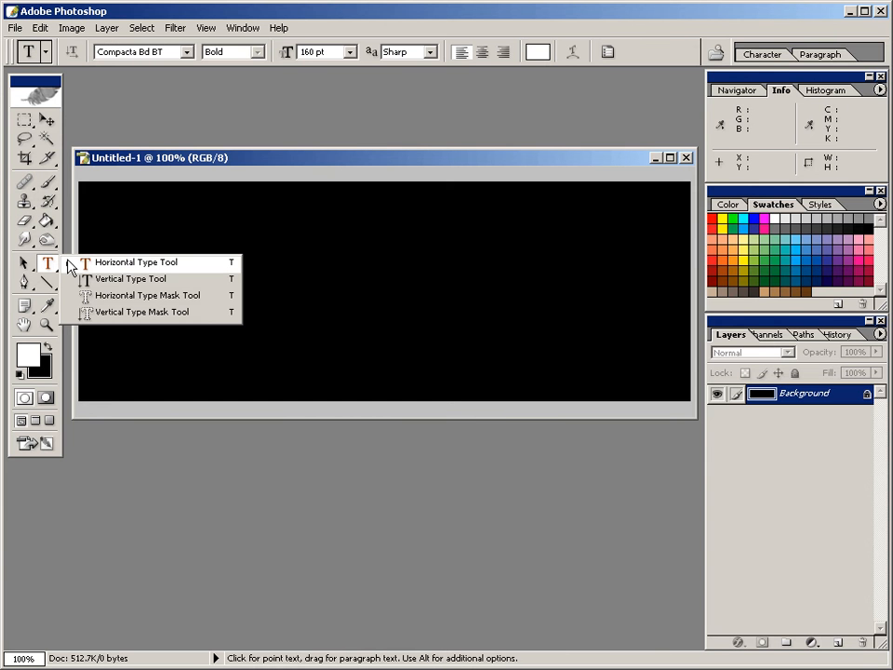
click(68, 263)
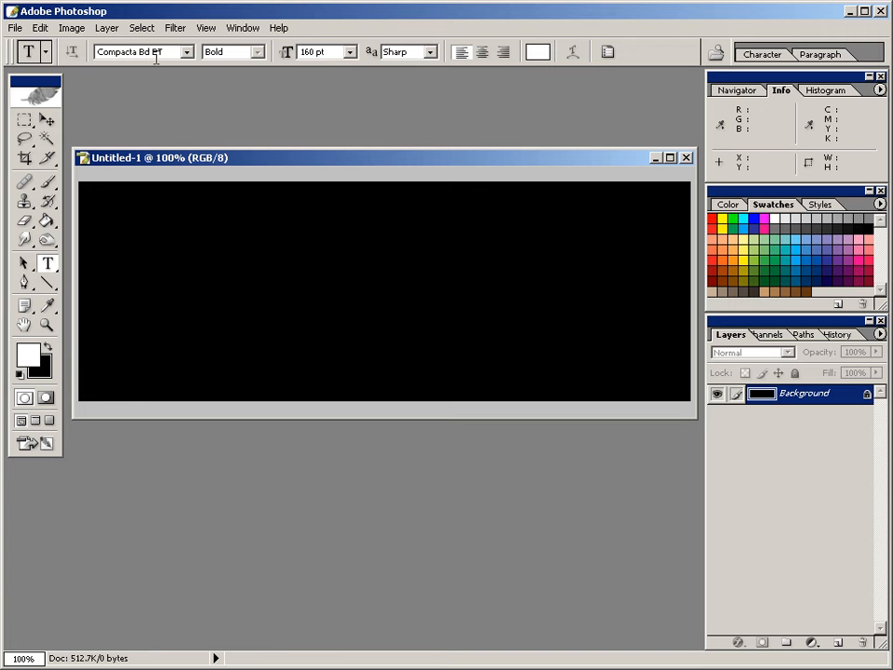
click(187, 52)
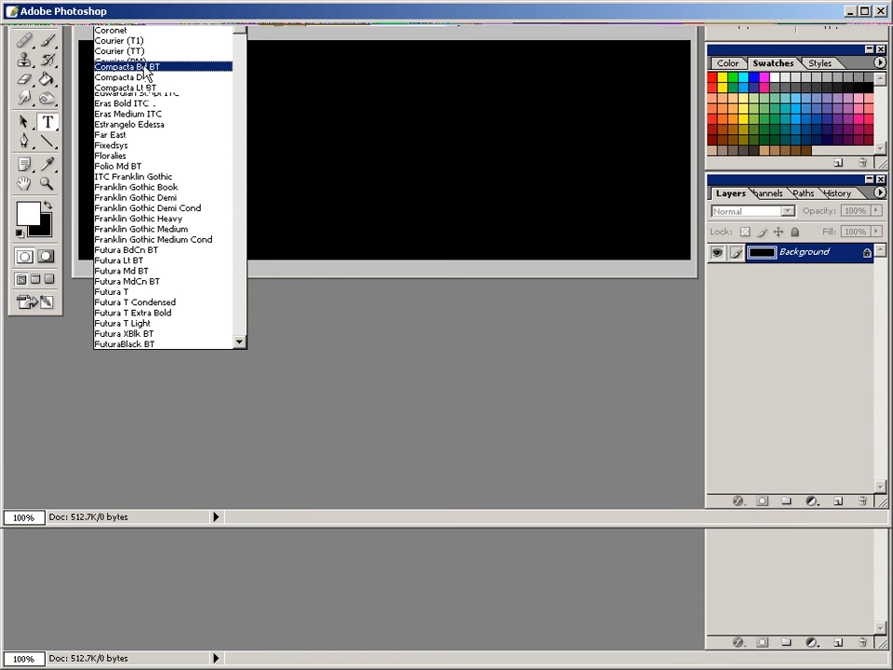
click(144, 72)
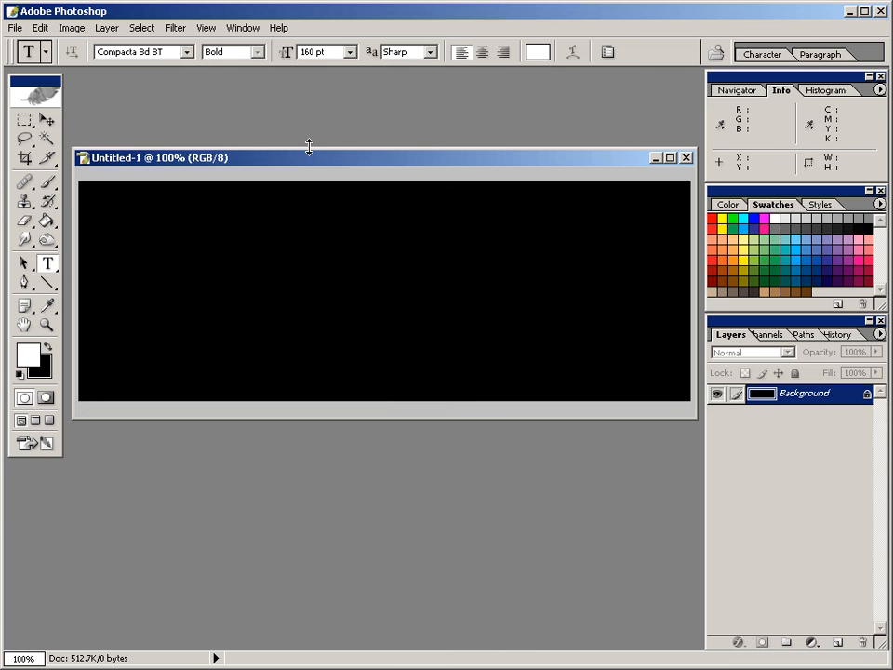
click(107, 363)
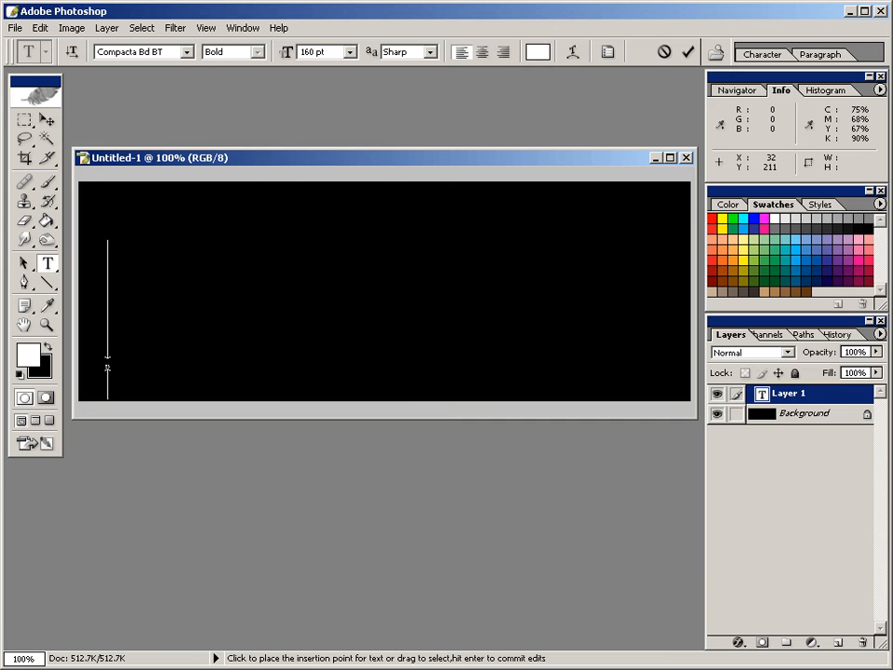
text(BATTLE TEXT)
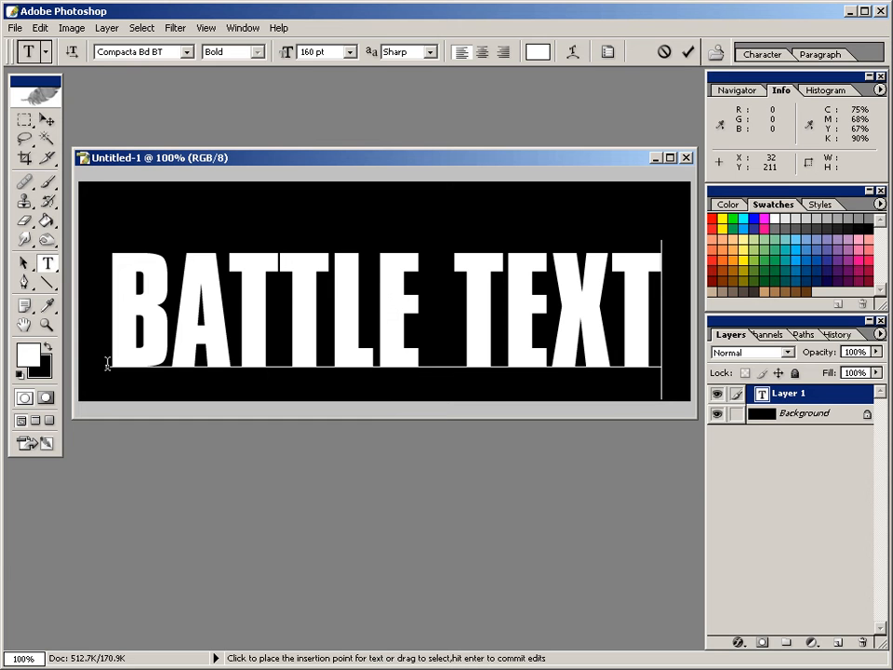
key(ctrl+Return)
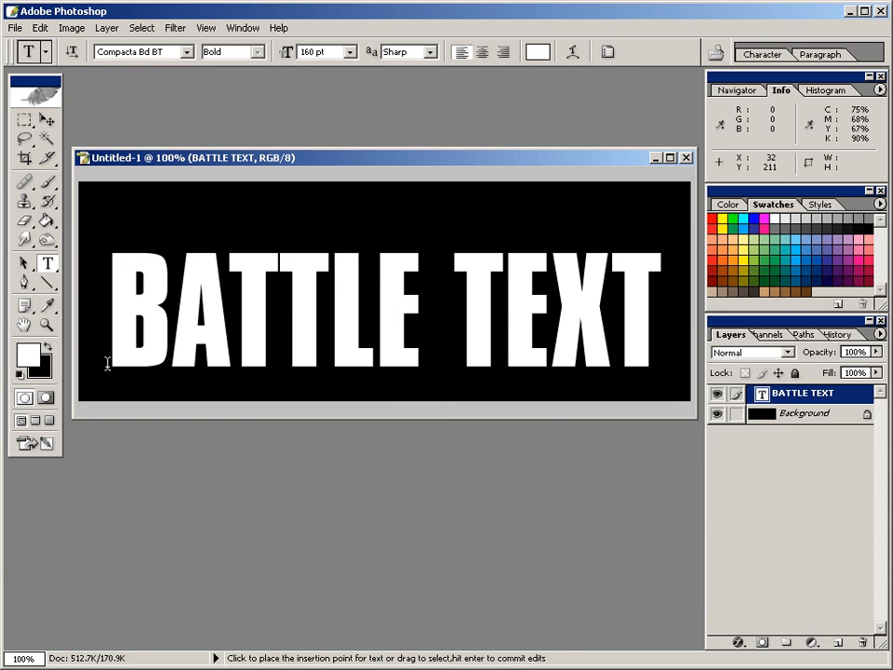
click(45, 120)
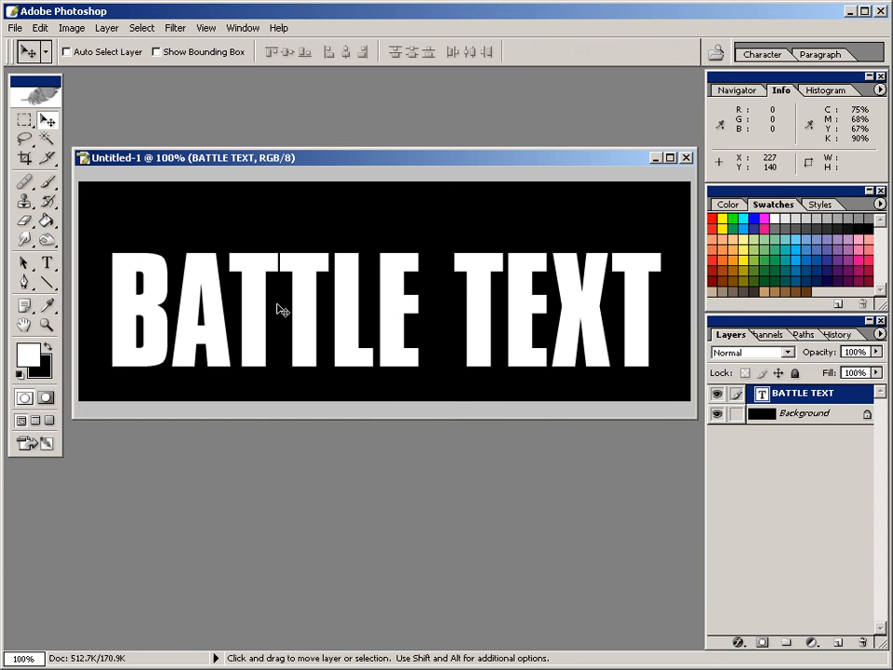
drag(279, 302, 274, 293)
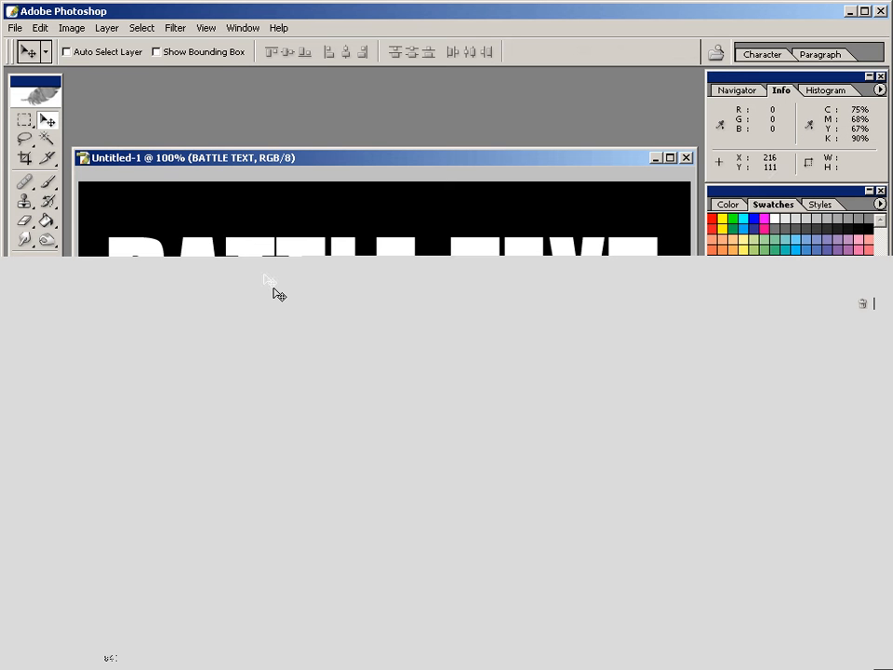
- Select the whole canvas and copy the merged text and background
click(145, 30)
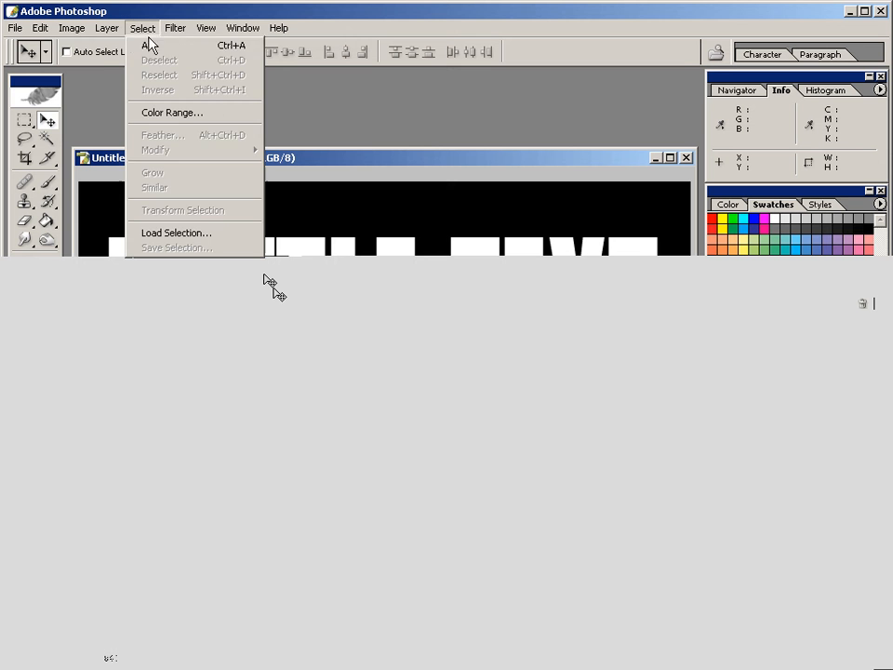
click(138, 49)
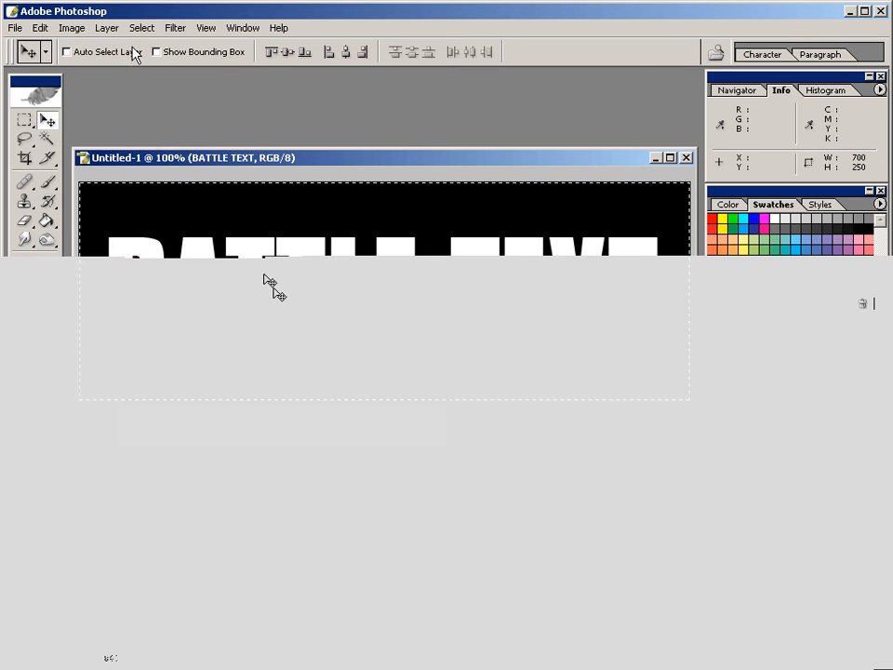
click(40, 28)
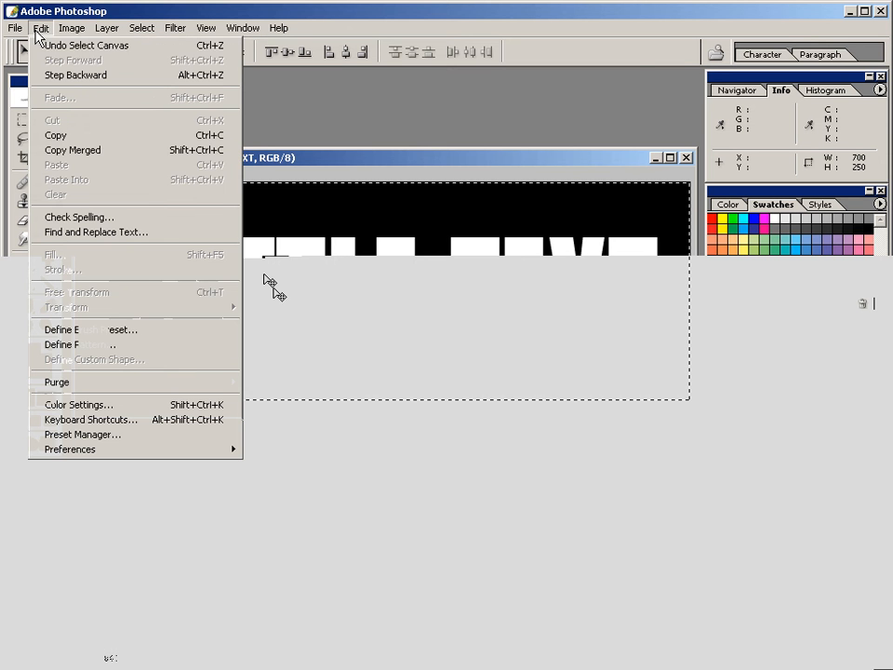
click(67, 149)
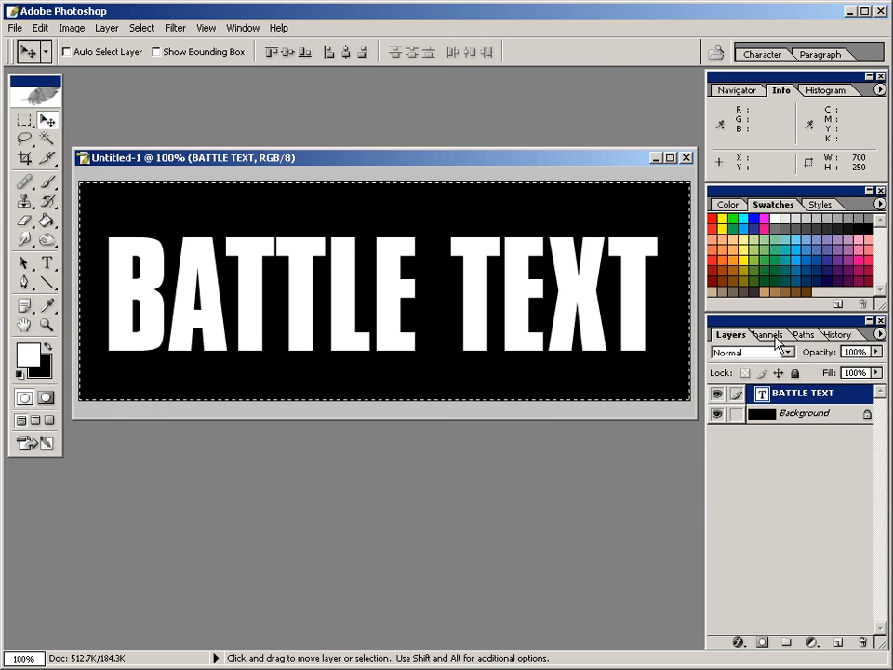
- Create a new alpha channel and paste the copied image into it
click(773, 335)
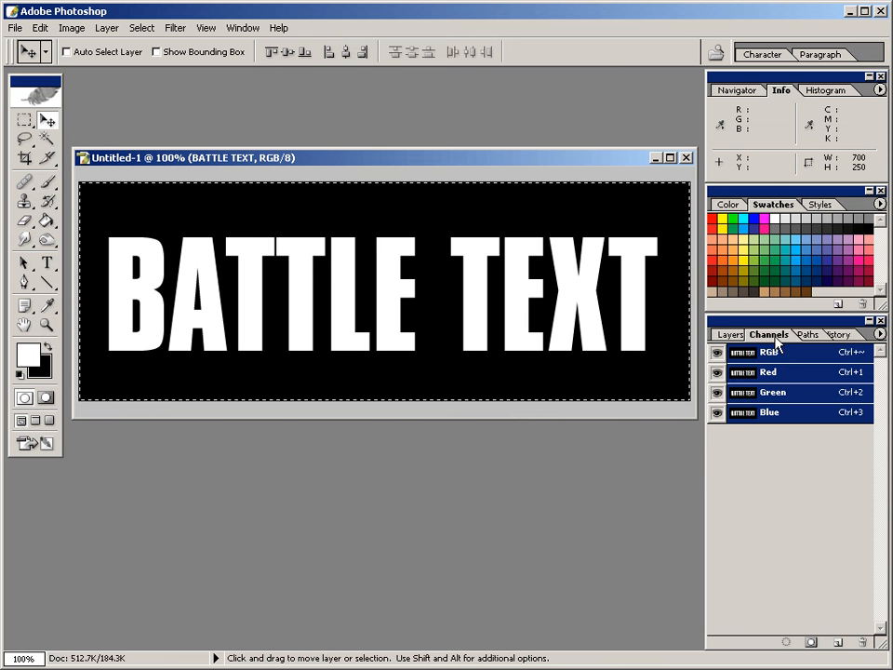
click(241, 29)
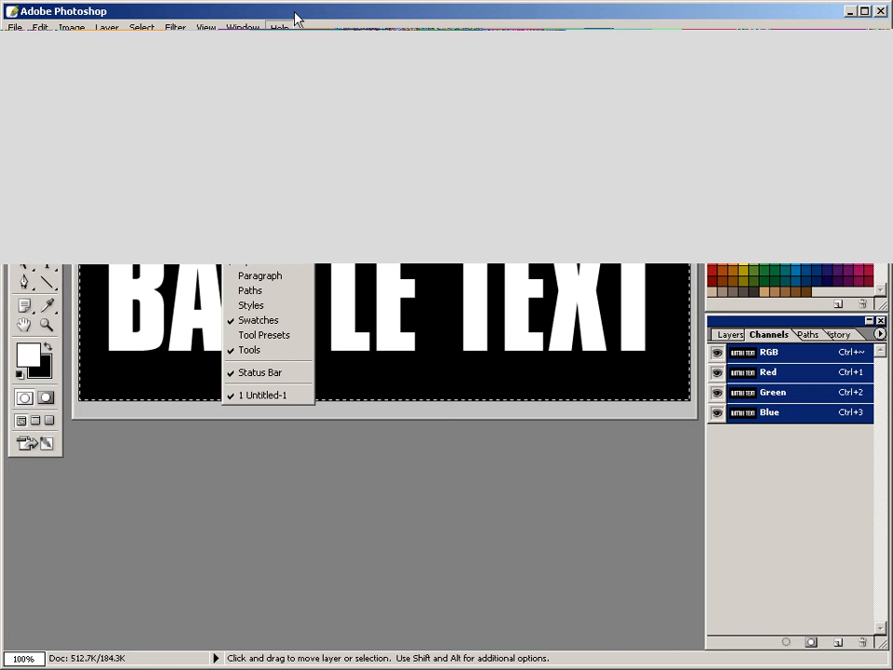
click(838, 642)
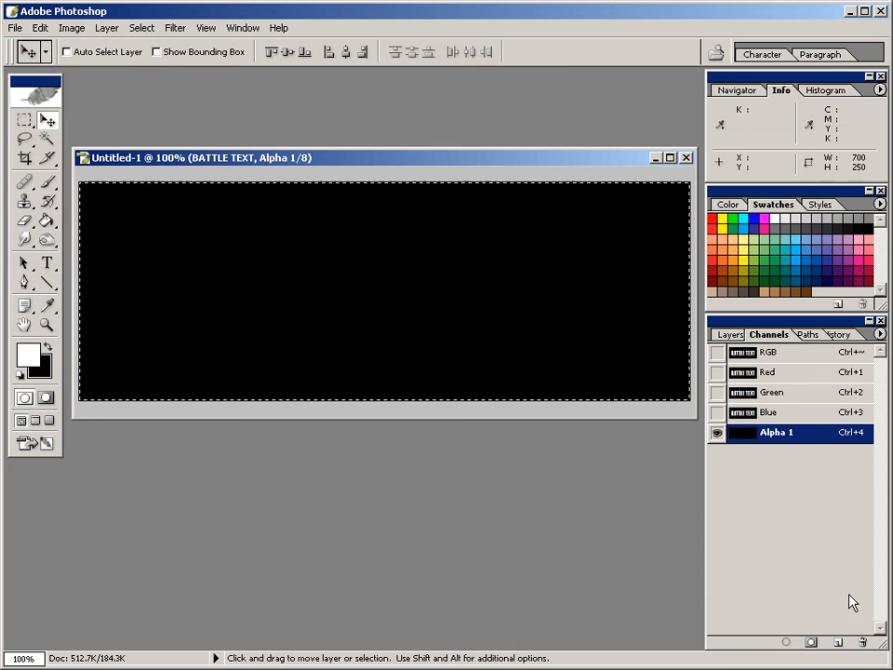
click(40, 28)
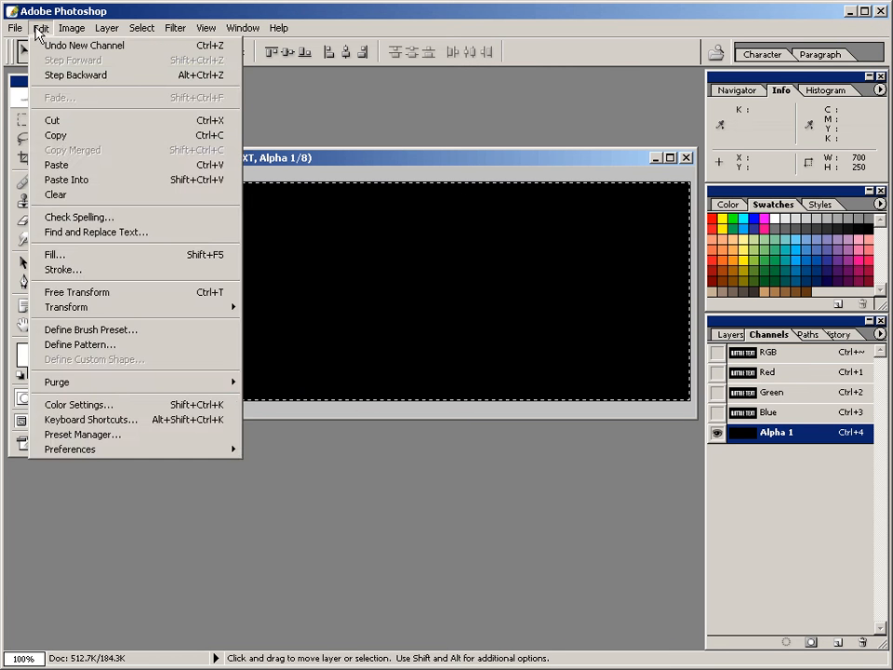
click(65, 165)
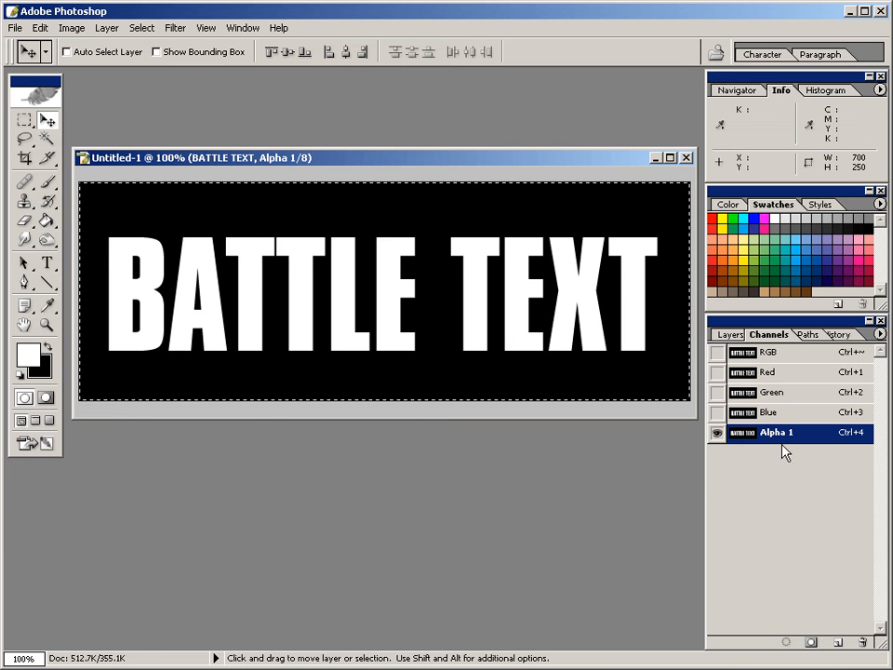
- Load the alpha channel's lettering as a selection and apply the Craquelure filter with crack spacing 60, depth 10 and brightness 0
key(ctrl+alt+4)
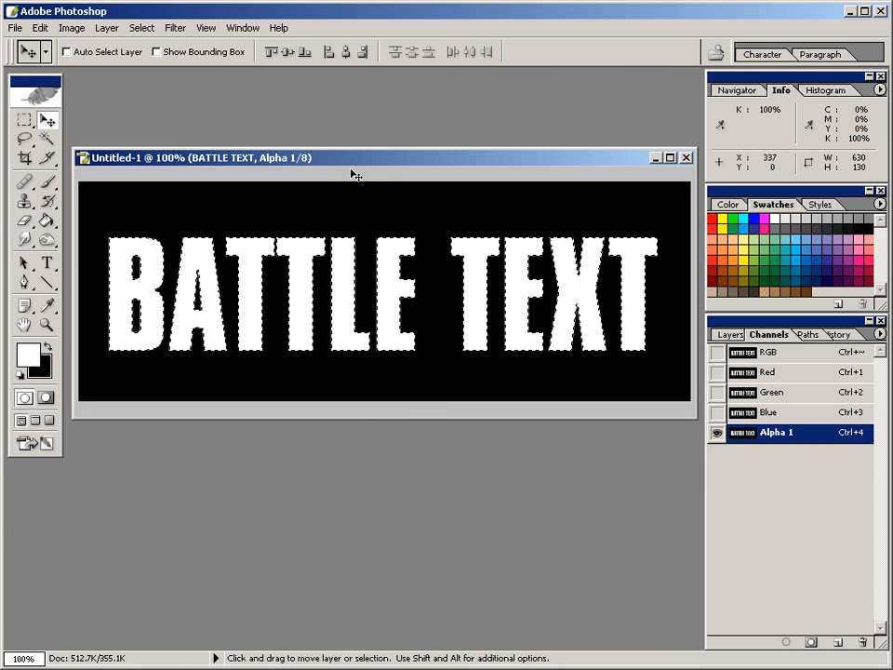
click(177, 29)
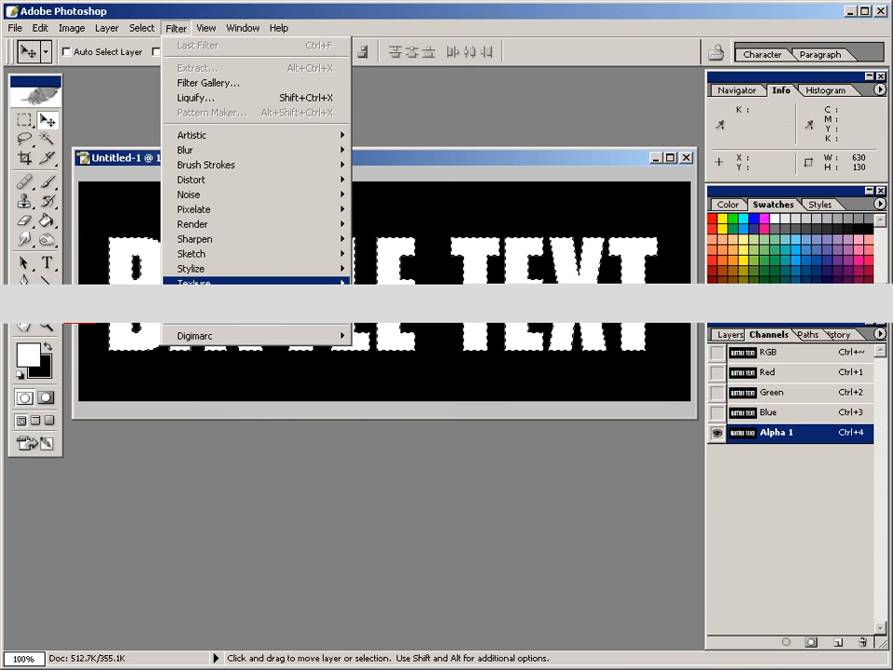
mouse_move(316, 282)
click(357, 284)
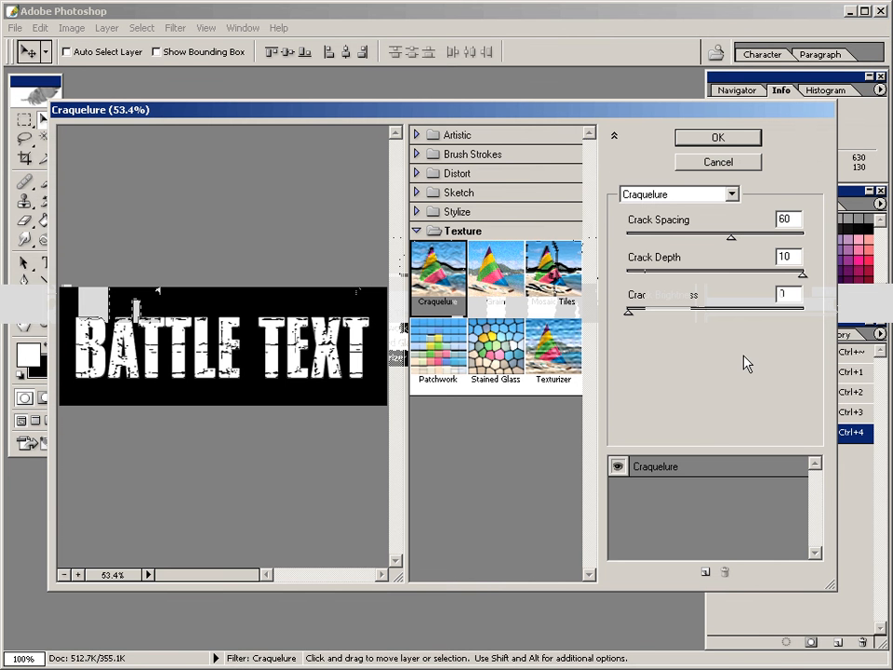
drag(797, 219, 769, 224)
text(60)
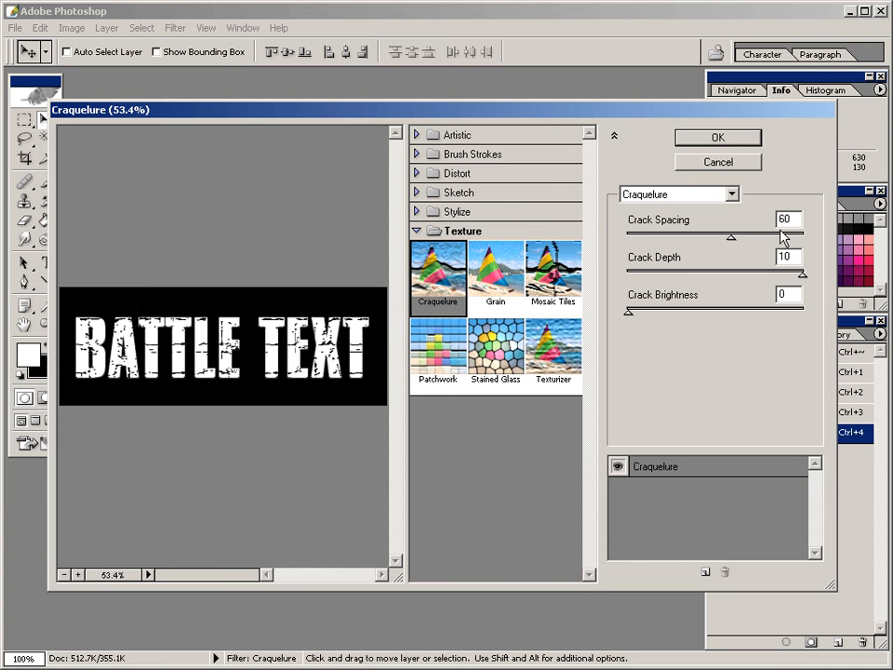
drag(787, 256, 764, 263)
text(10)
drag(783, 295, 775, 306)
click(755, 137)
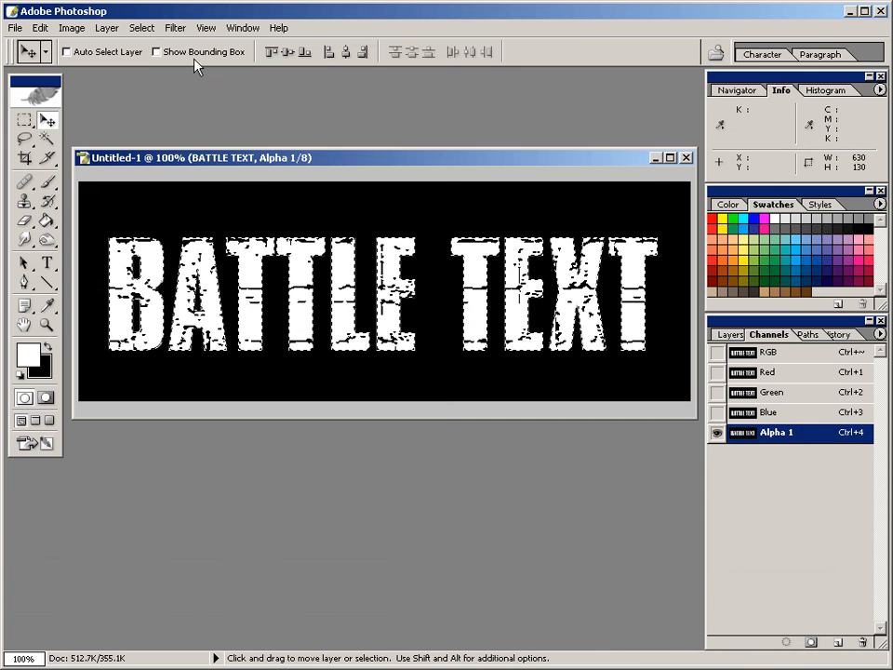
- Apply the Grain texture filter to the selected lettering with intensity 91, contrast 72 and grain type Vertical
click(177, 30)
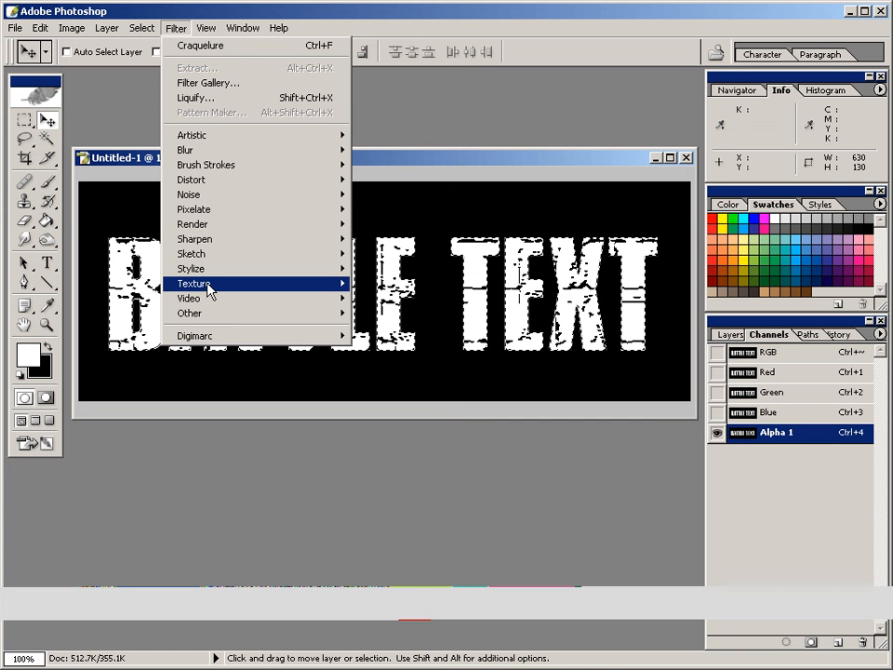
click(208, 284)
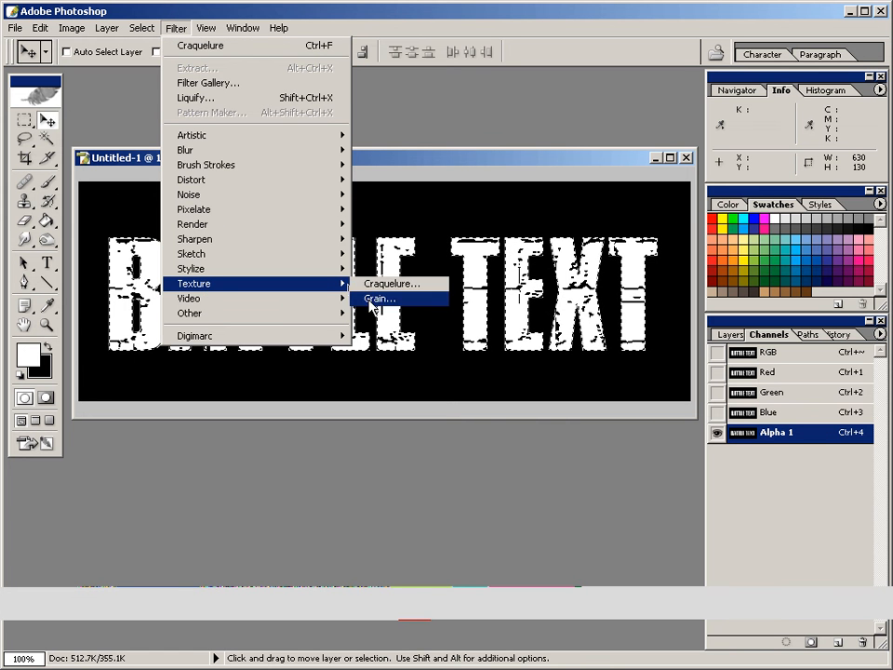
click(372, 299)
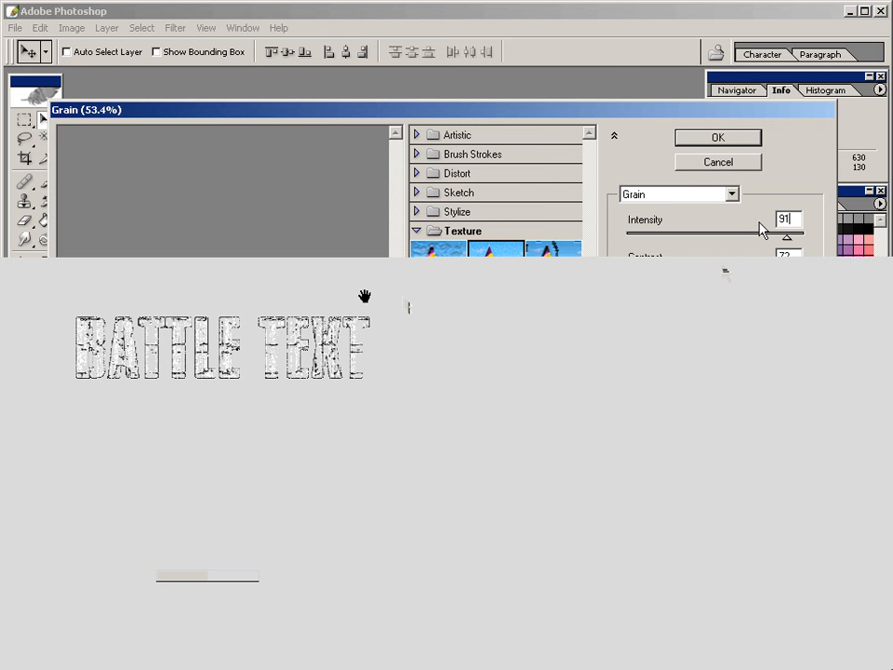
key(Tab)
text(72)
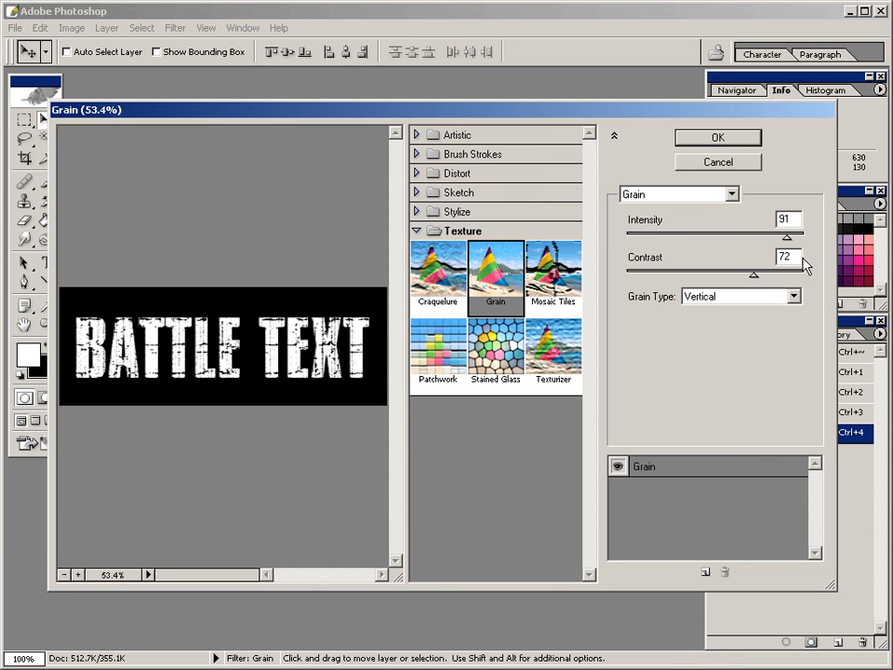
click(793, 296)
click(726, 403)
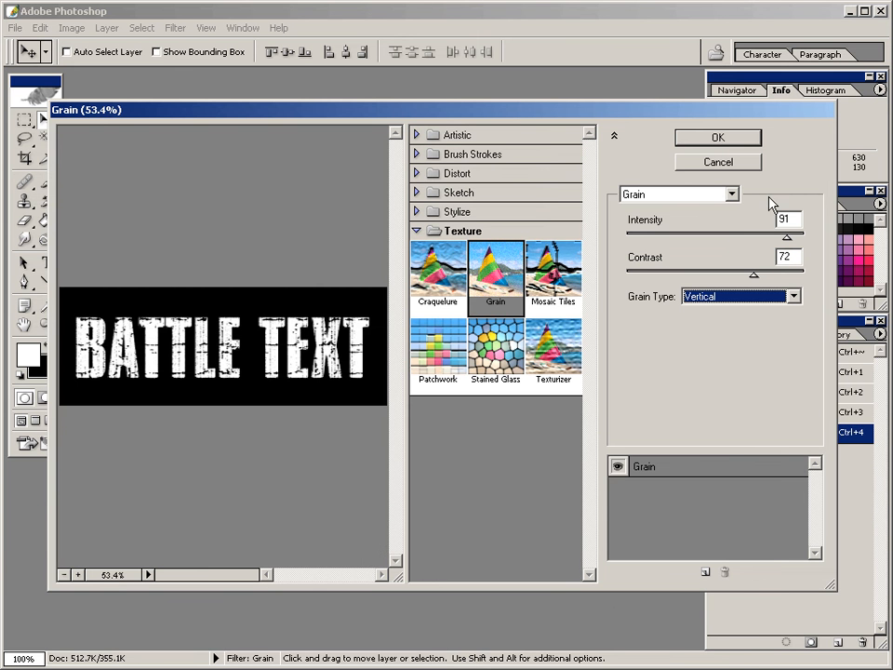
click(717, 137)
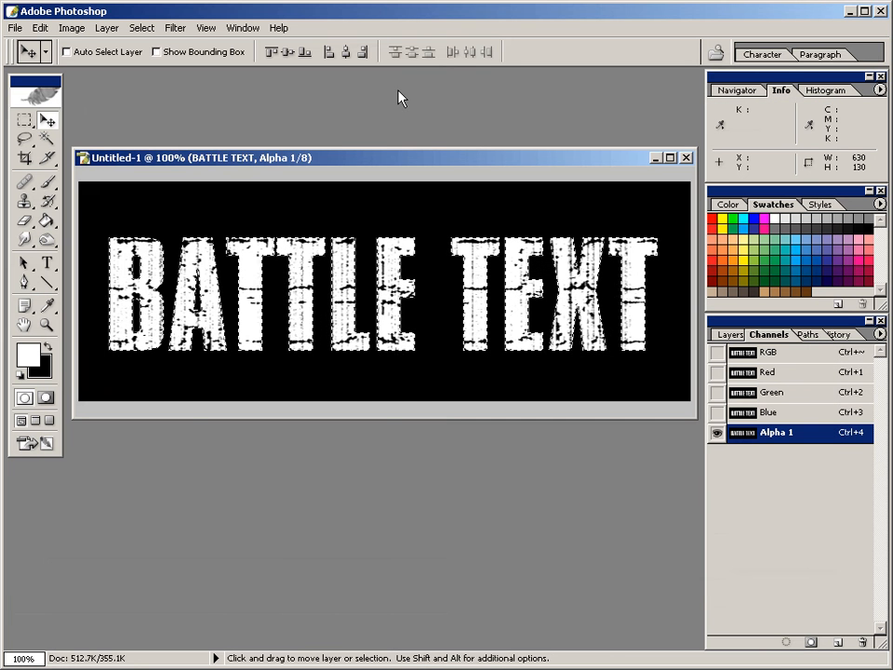
- Sharpen the selected lettering in the alpha channel using Unsharp Mask with amount 190%, radius 0.3 pixels and threshold 0
click(179, 30)
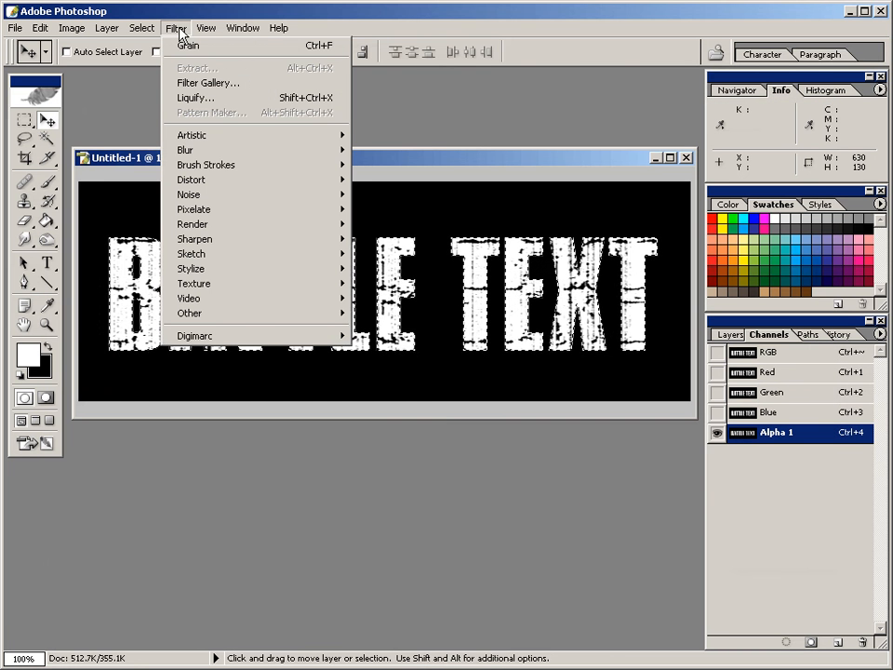
mouse_move(205, 244)
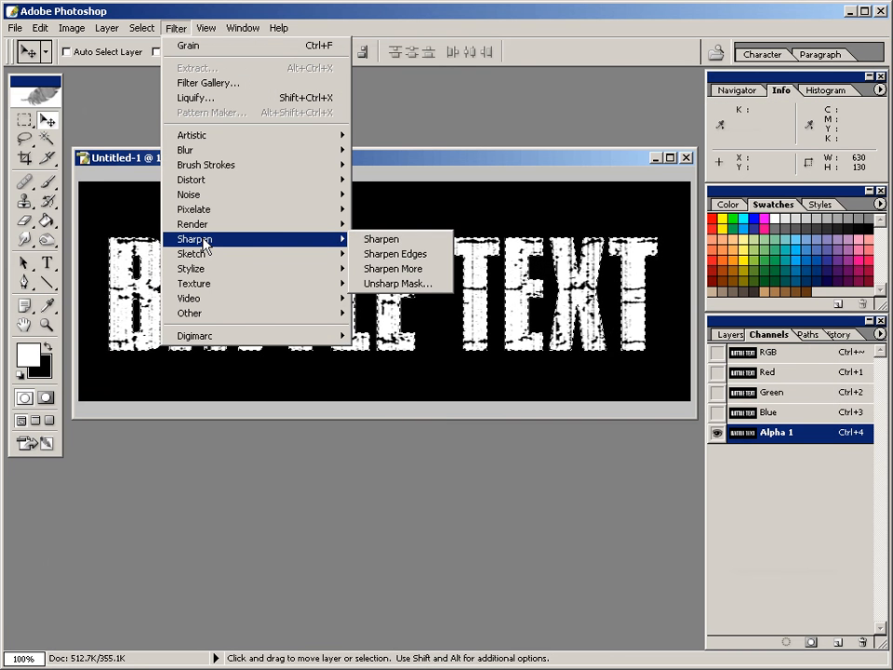
click(370, 243)
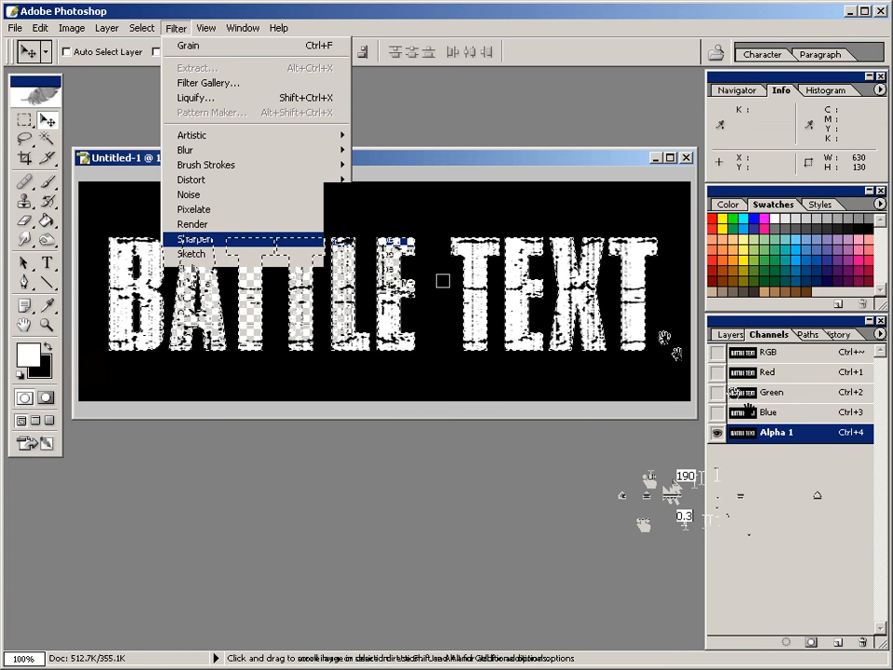
drag(692, 556, 657, 564)
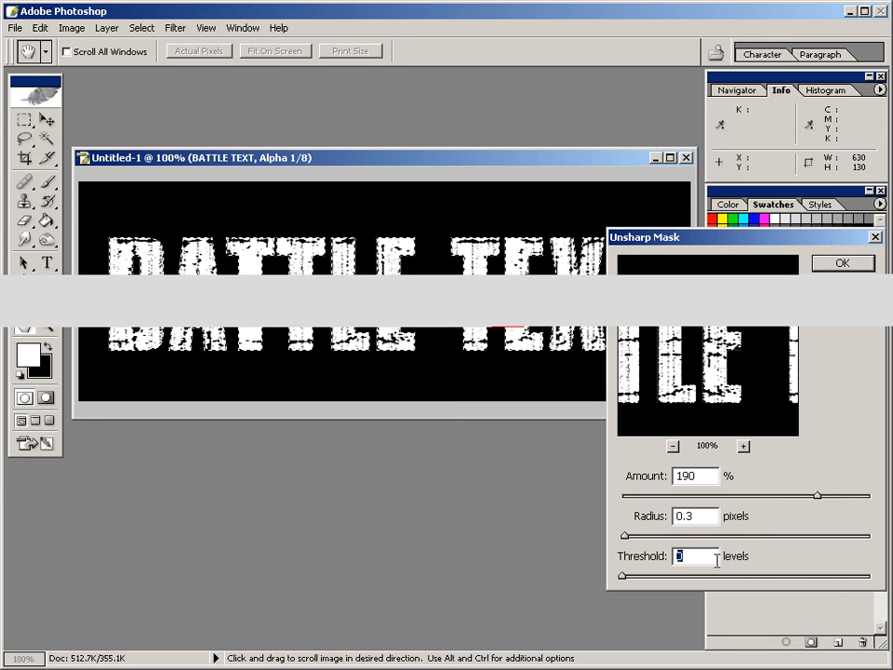
click(858, 268)
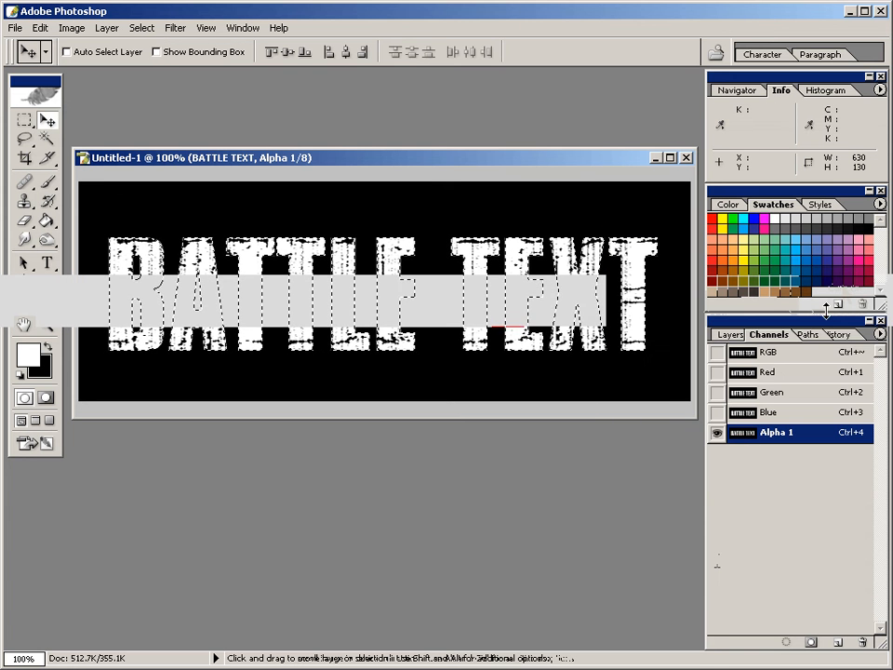
- Return to the layers, hide the BATTLE TEXT text layer and add a new empty layer above it
click(730, 336)
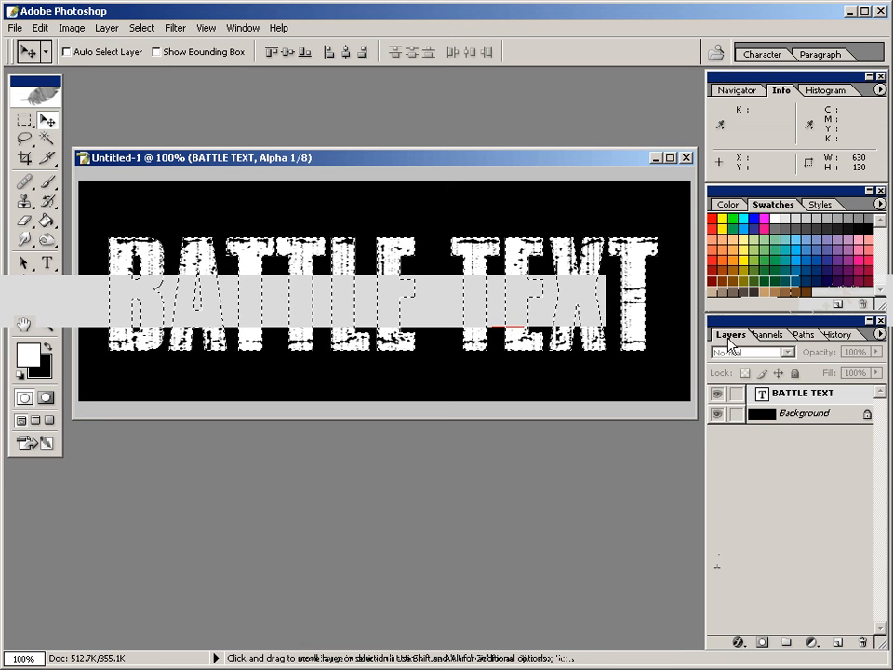
click(792, 397)
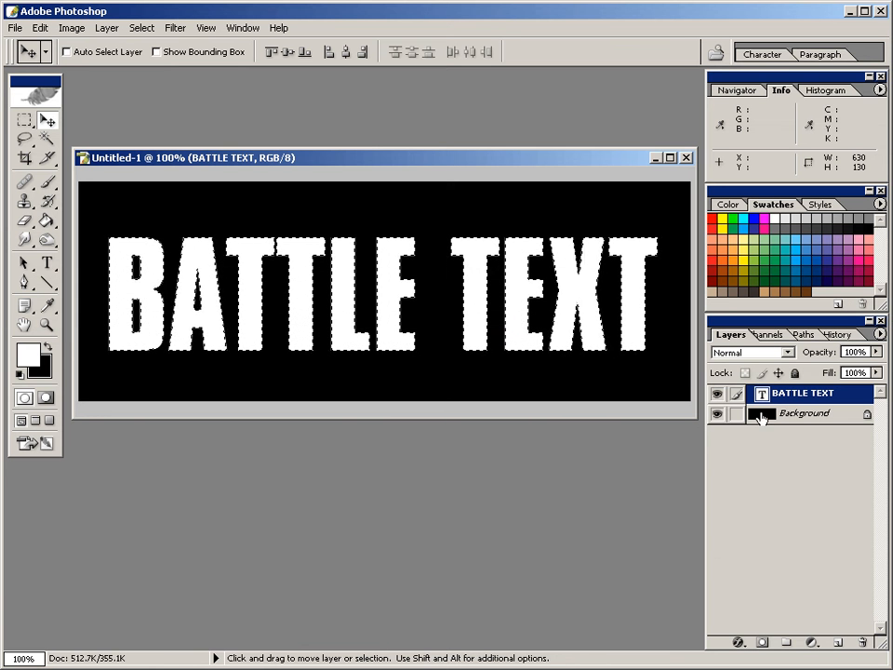
click(716, 394)
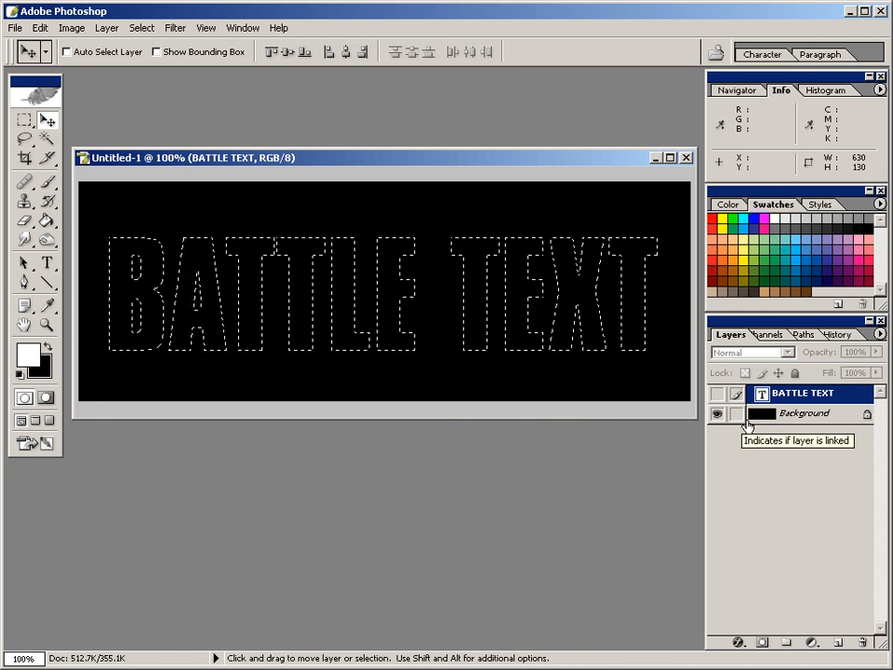
click(838, 642)
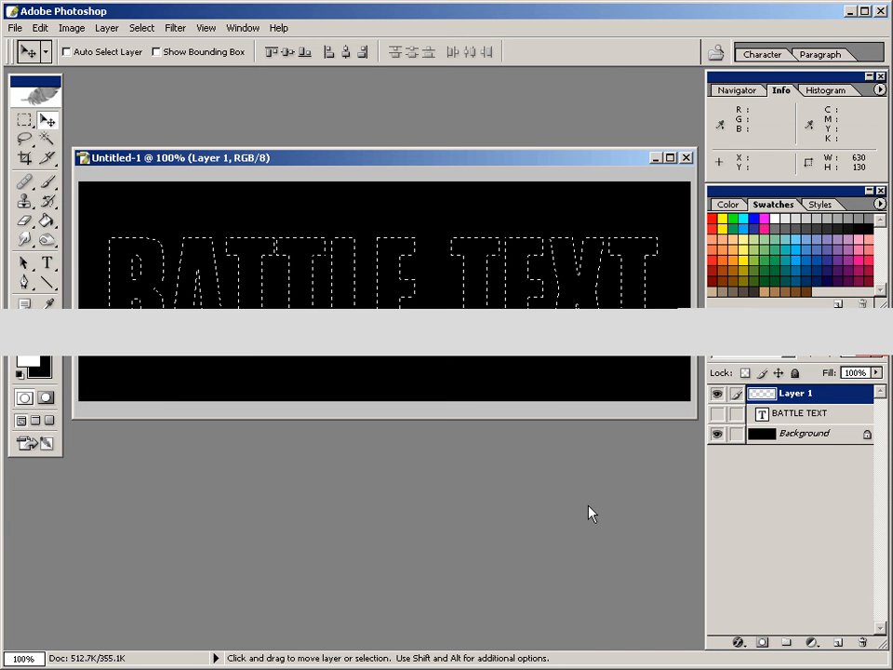
- Load the Alpha 1 channel as a new selection, fill it with the white foreground colour on Layer 1, and deselect
click(142, 28)
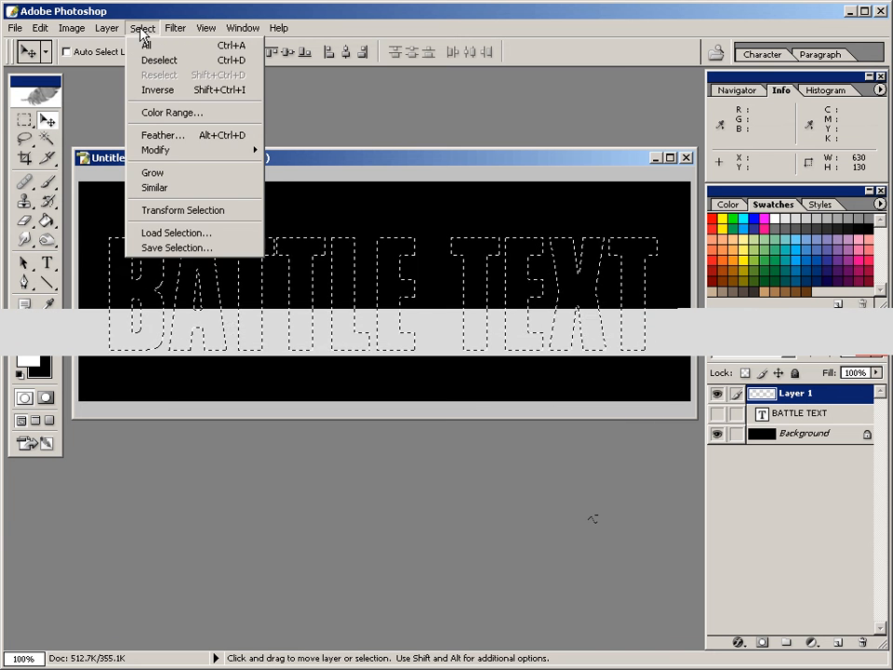
click(163, 234)
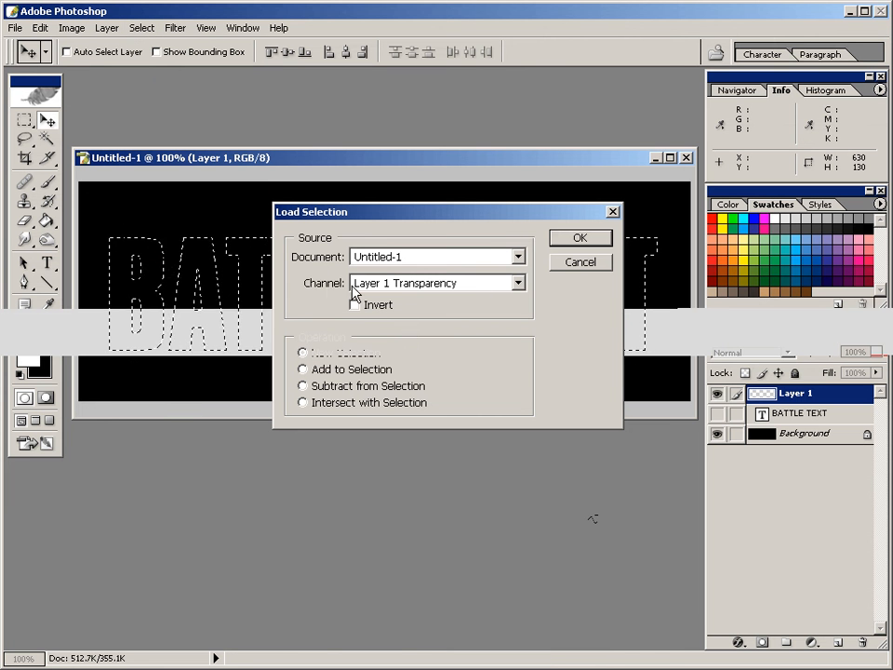
click(513, 285)
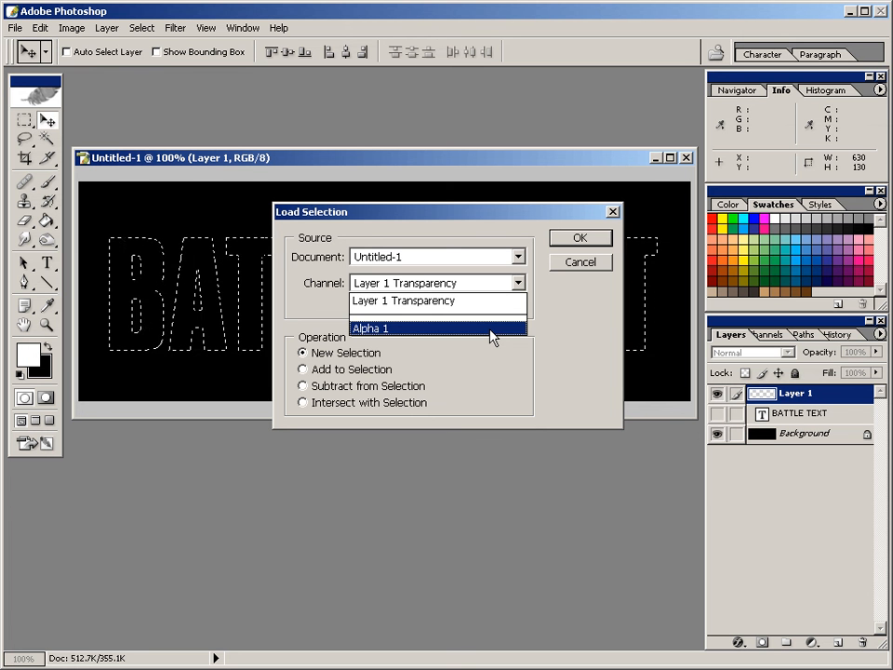
click(489, 330)
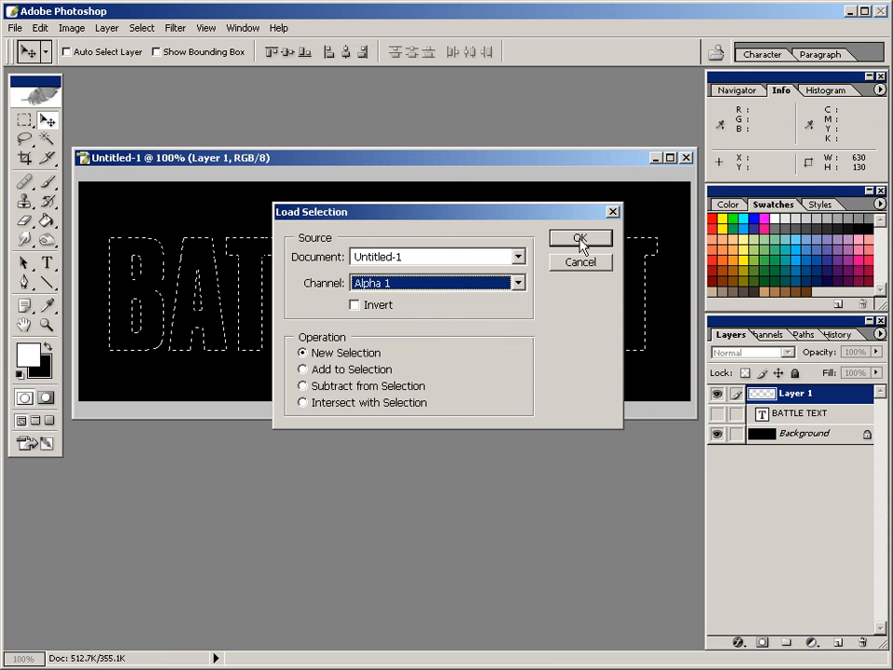
click(580, 239)
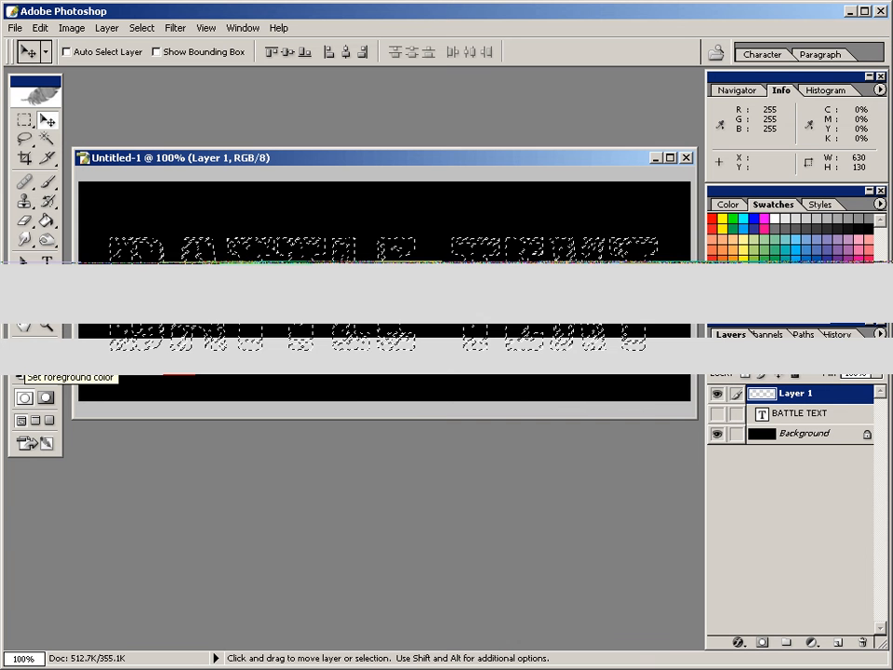
click(131, 34)
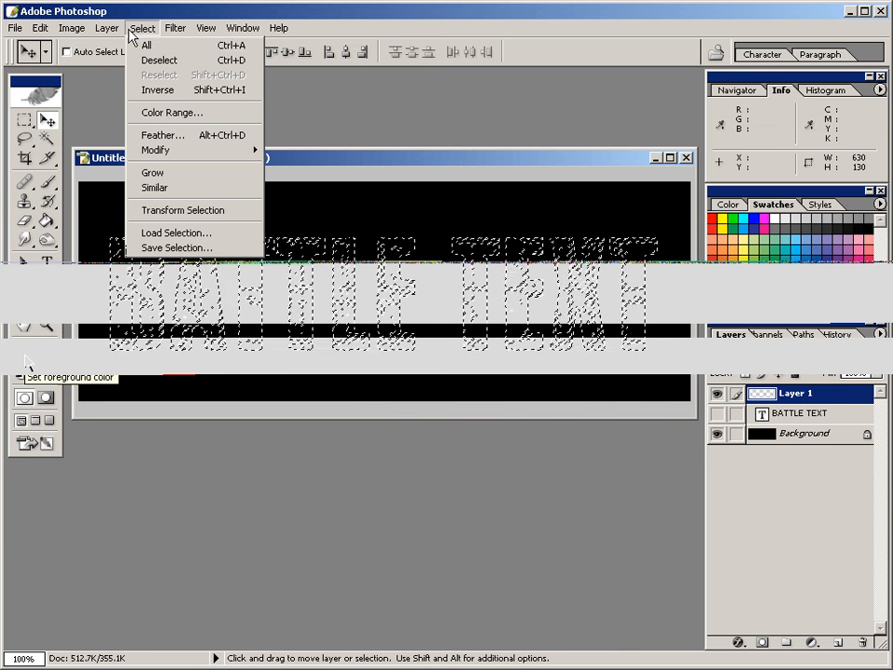
click(140, 61)
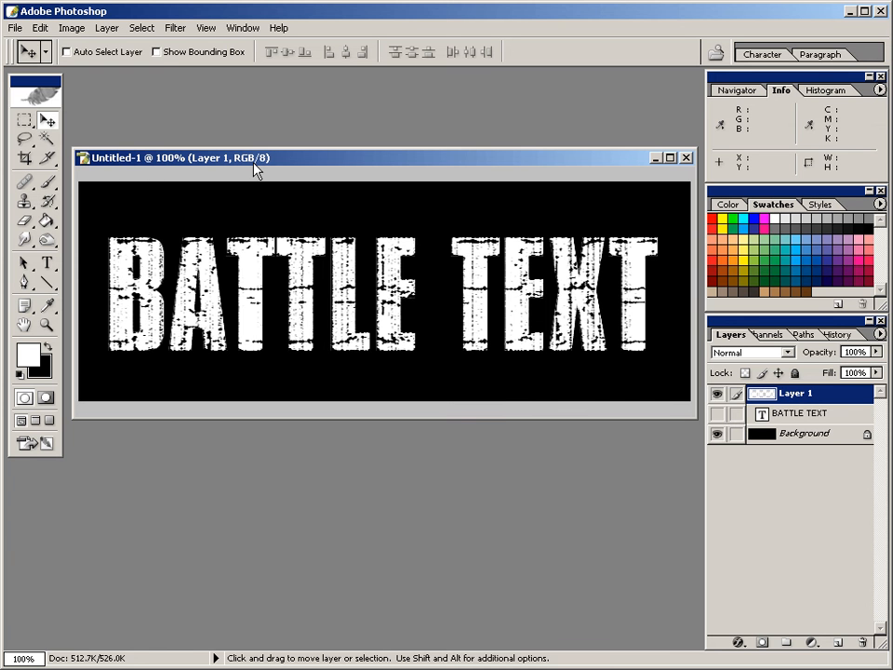
- Try colorizing Layer 1's lettering with Hue/Saturation at hue 68, saturation 40 and lightness -10
click(79, 31)
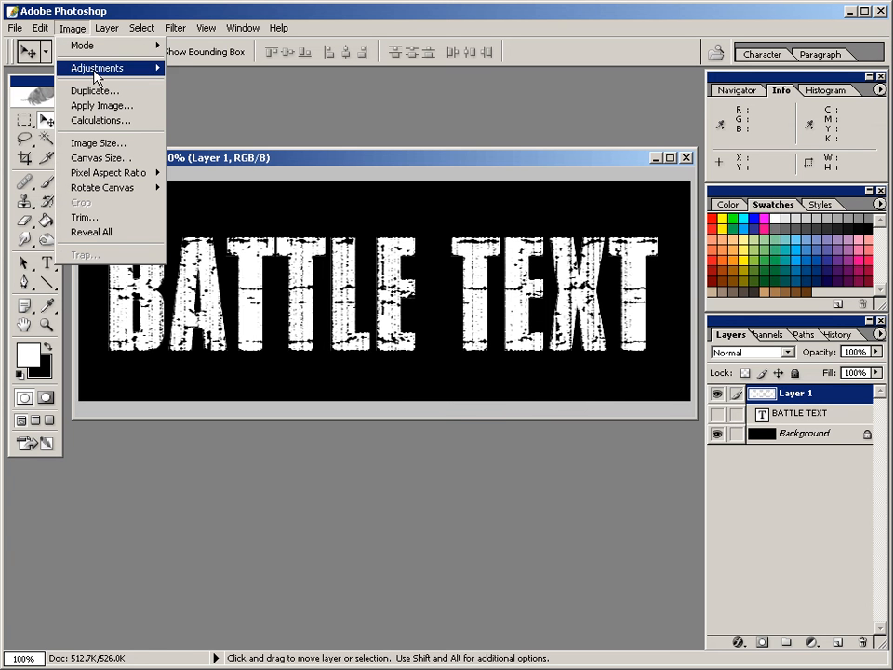
mouse_move(97, 78)
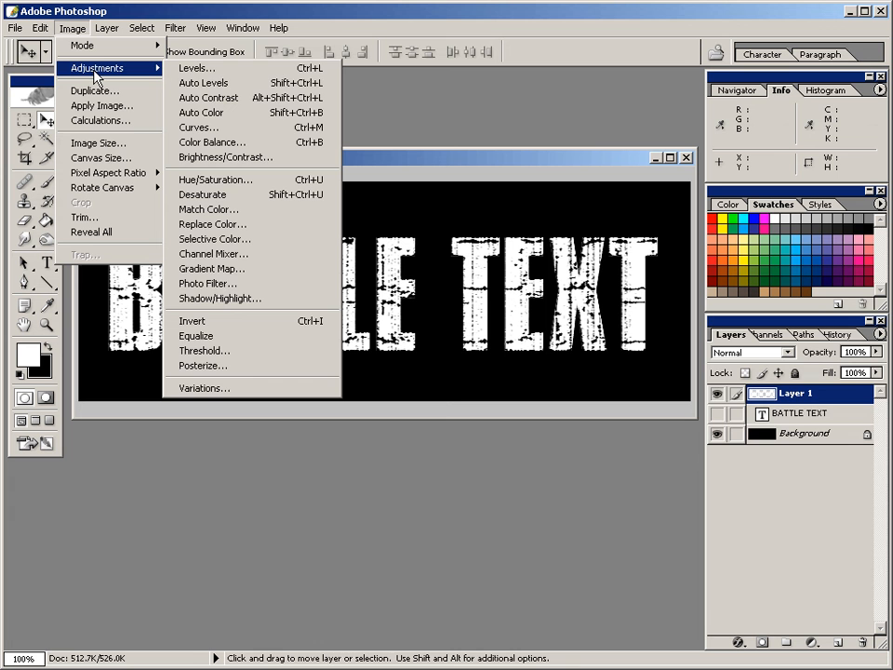
click(221, 180)
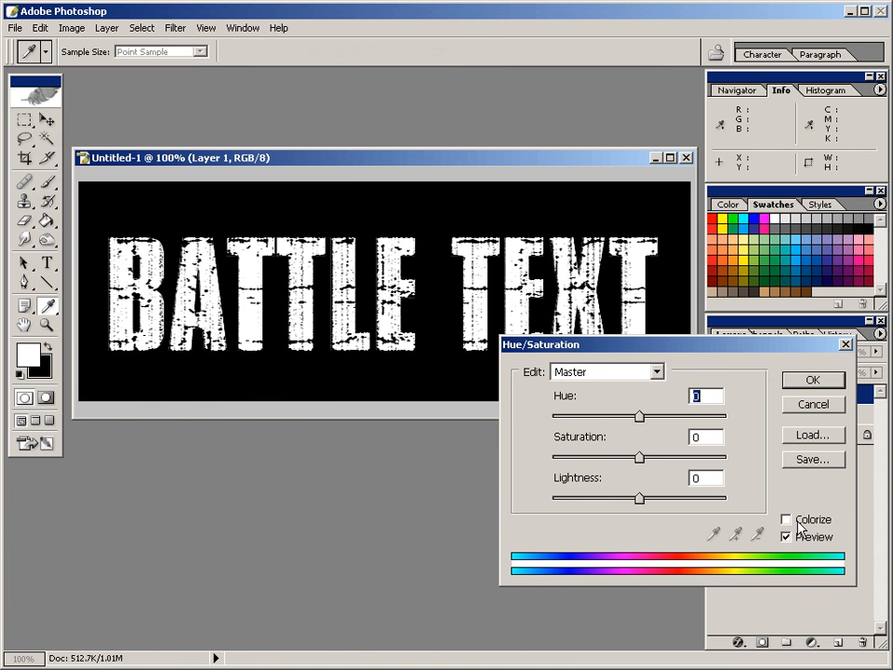
click(797, 522)
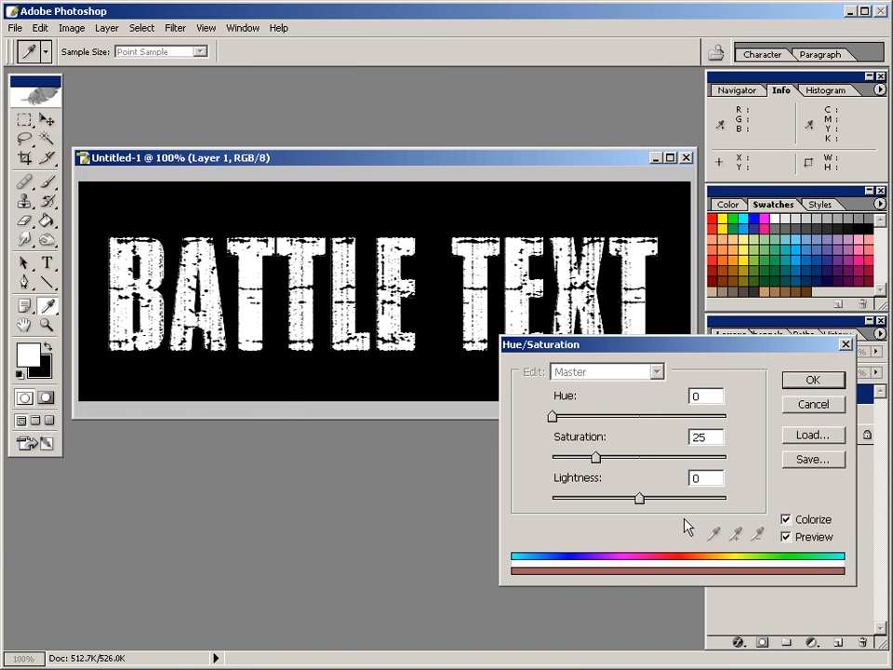
drag(640, 499, 632, 503)
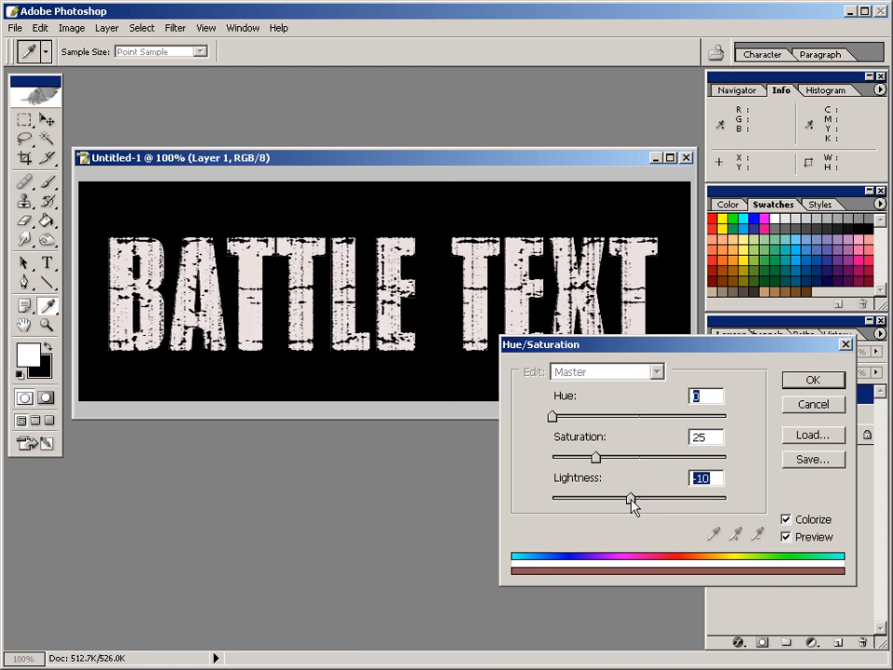
click(586, 417)
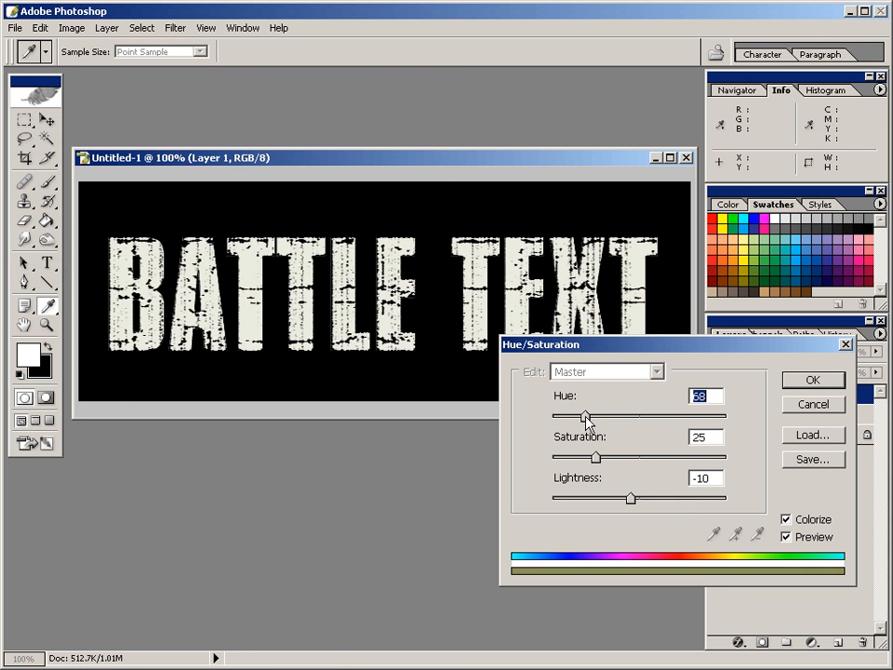
drag(597, 458, 621, 460)
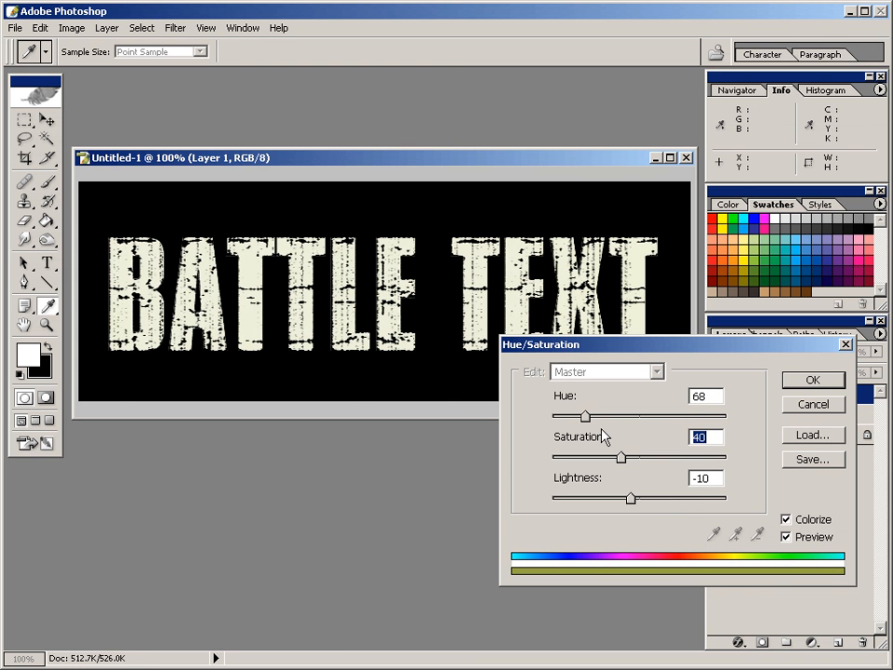
- Try a colorize hue of 74 with saturation 49, discard the Hue/Saturation adjustment, and return to the Move tool
drag(587, 418, 597, 419)
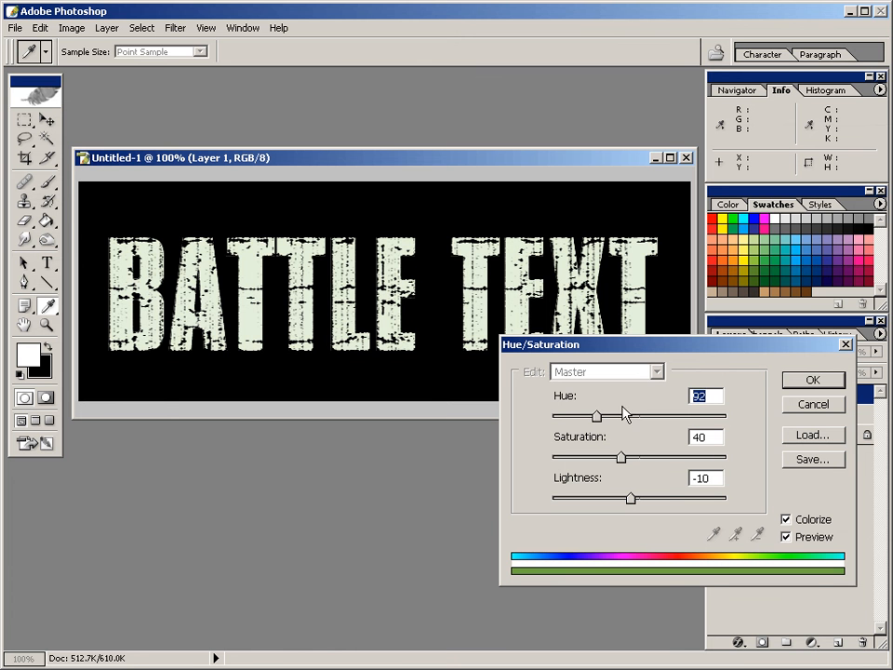
drag(706, 352, 673, 366)
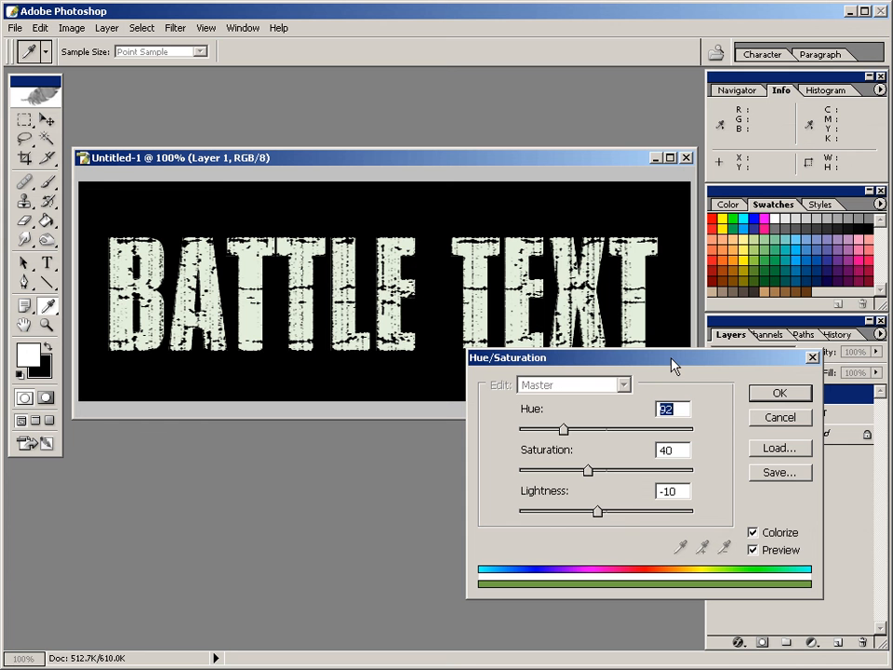
mouse_move(564, 428)
mouse_down()
mouse_move(577, 429)
mouse_move(548, 436)
mouse_move(556, 437)
mouse_up()
drag(588, 470, 606, 474)
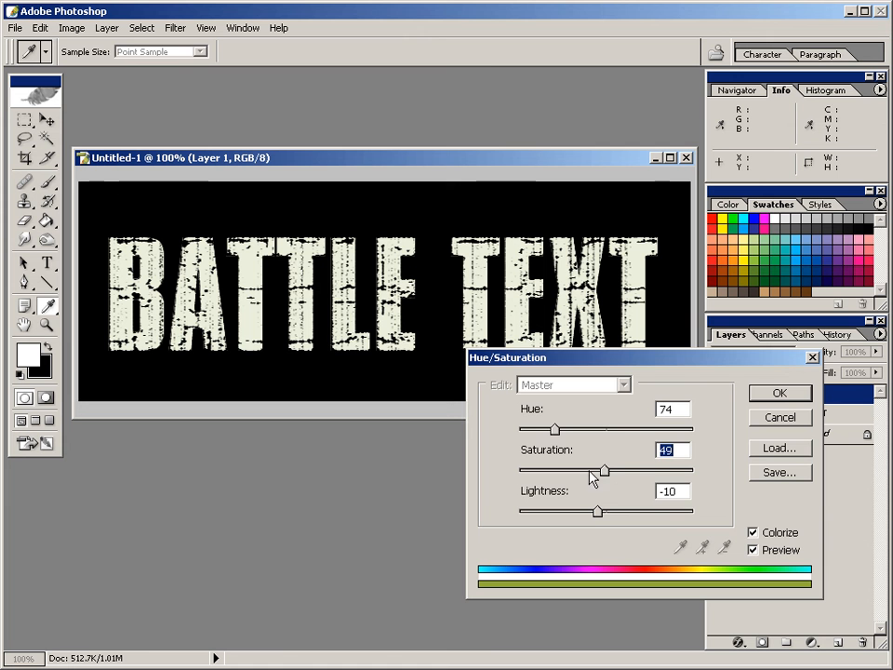
click(779, 417)
key(v)
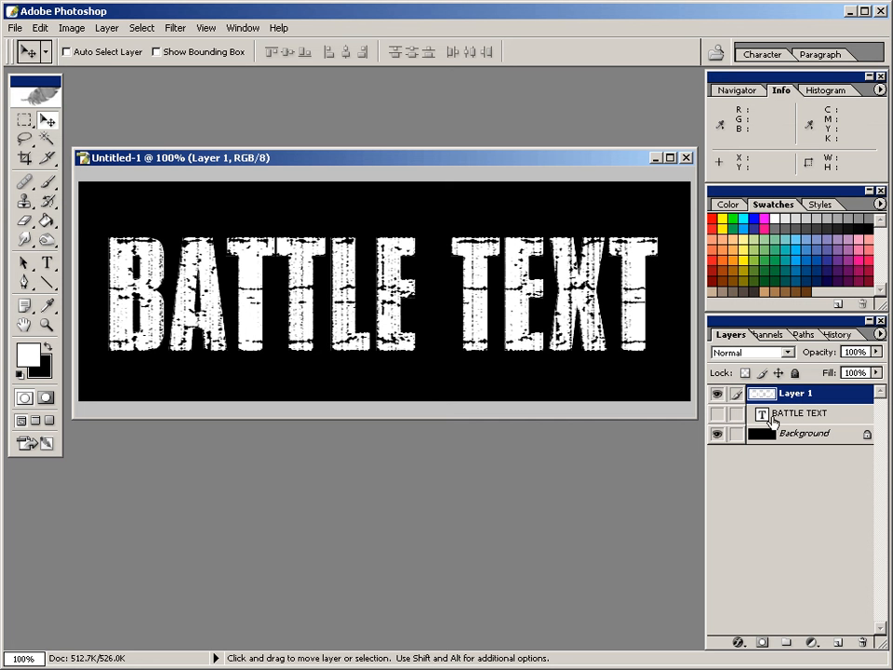
- Show the BATTLE TEXT text layer and open the recent file BattleType.psd, placing its window below the Untitled-1 lettering
click(718, 415)
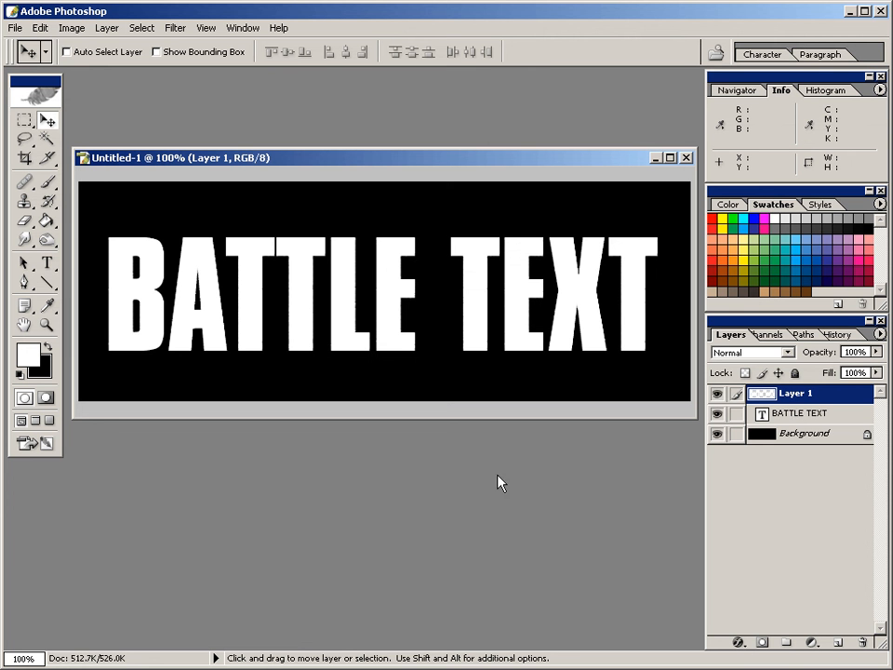
click(16, 28)
mouse_move(19, 105)
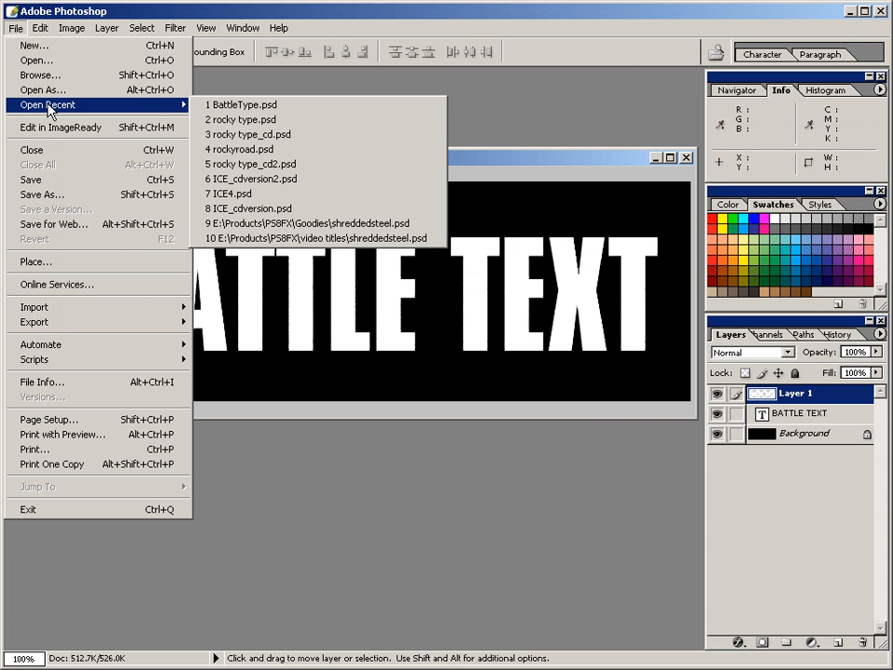
click(237, 105)
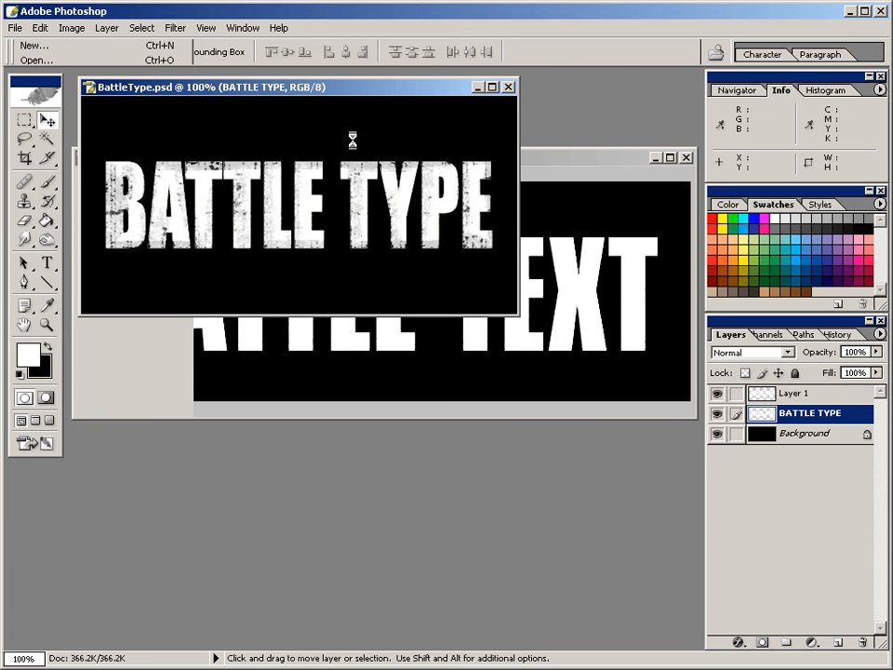
drag(333, 96, 421, 407)
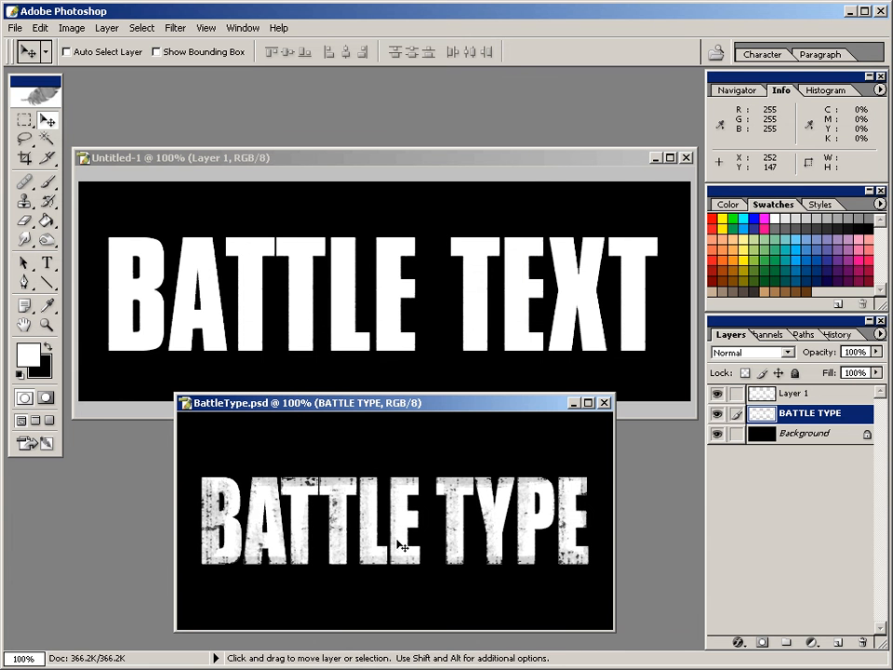
- Hide the text layer in Untitled-1 to compare its cracked lettering with BattleType.psd, and activate Layer 1 in BattleType.psd
click(543, 168)
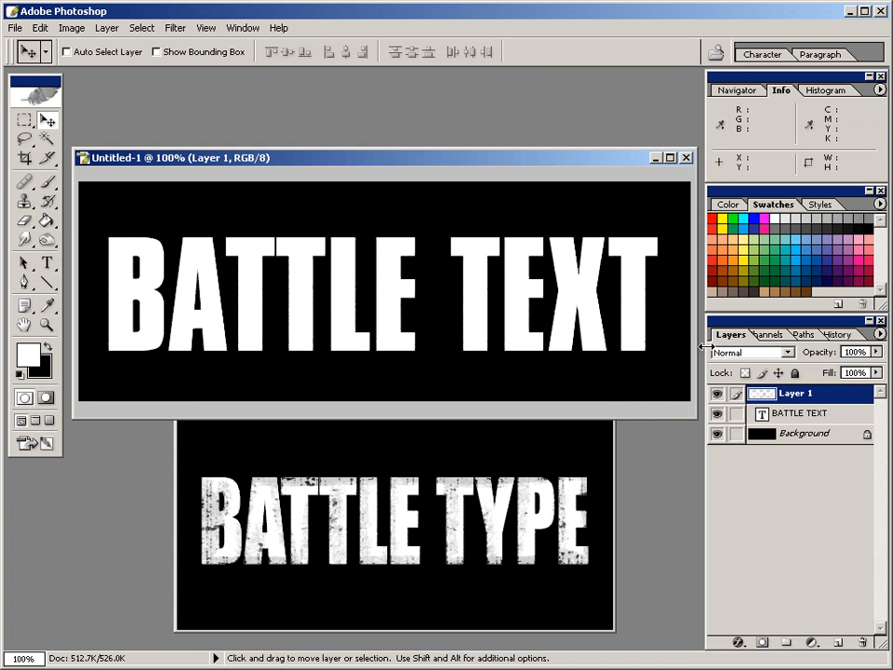
click(717, 416)
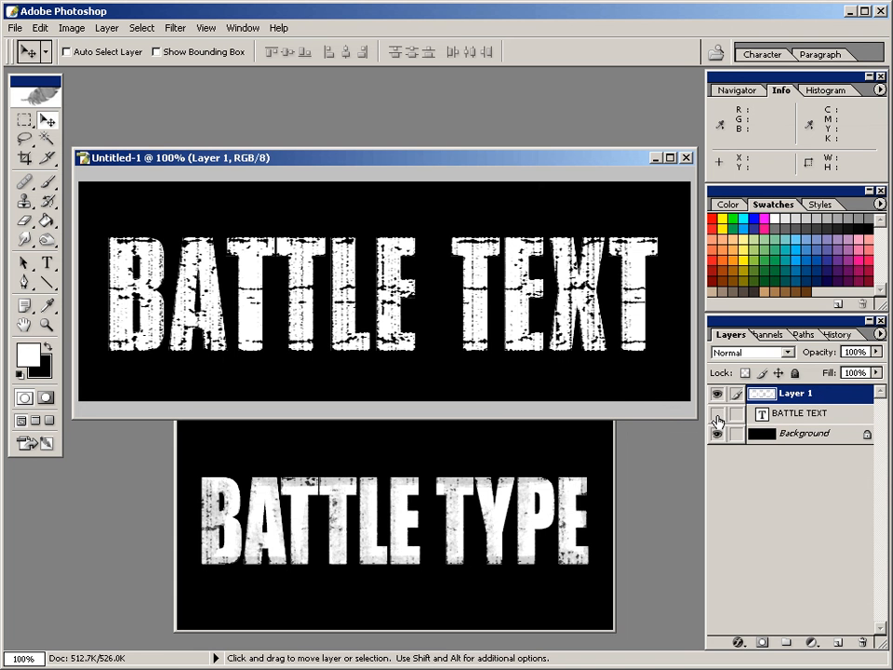
click(494, 440)
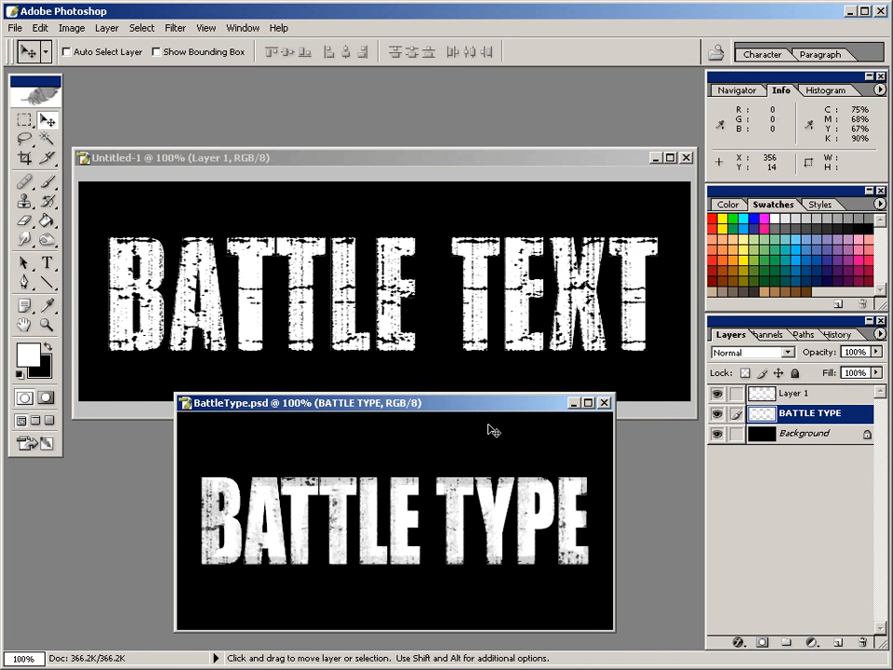
drag(480, 408, 465, 403)
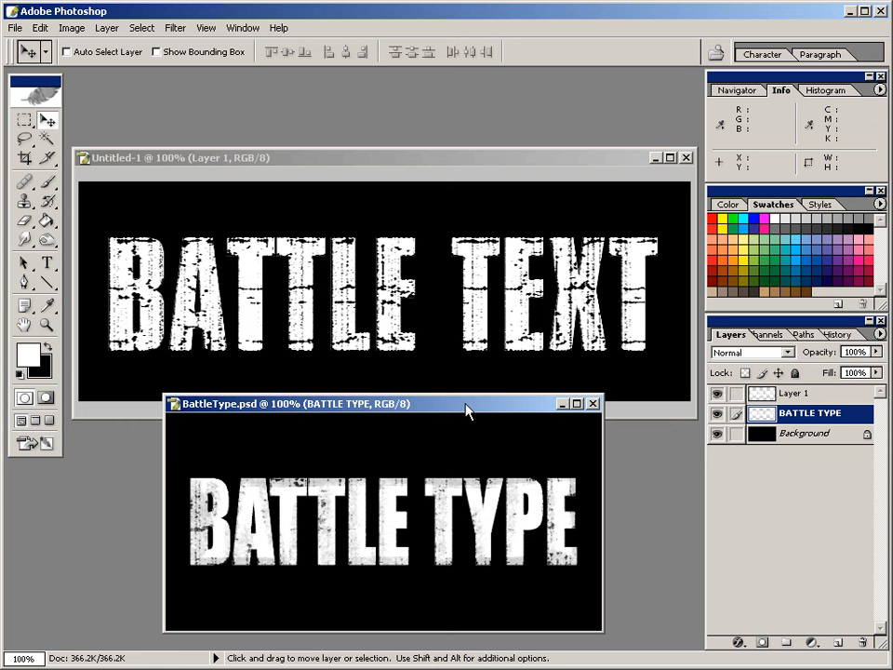
key(alt+])
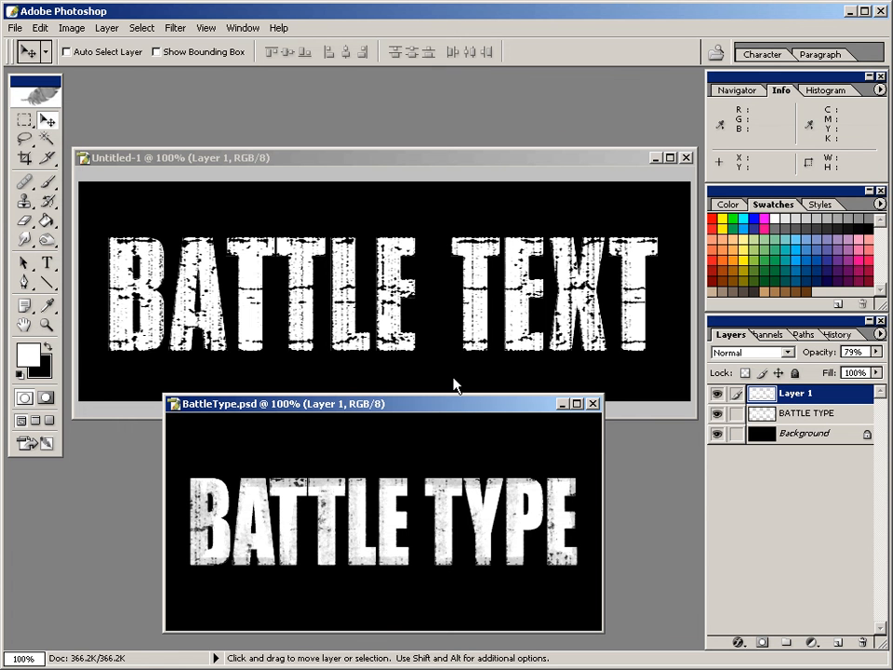
- Arrange the two documents so that Untitled-1 sits above BattleType.psd without overlapping, with Untitled-1 active
click(443, 159)
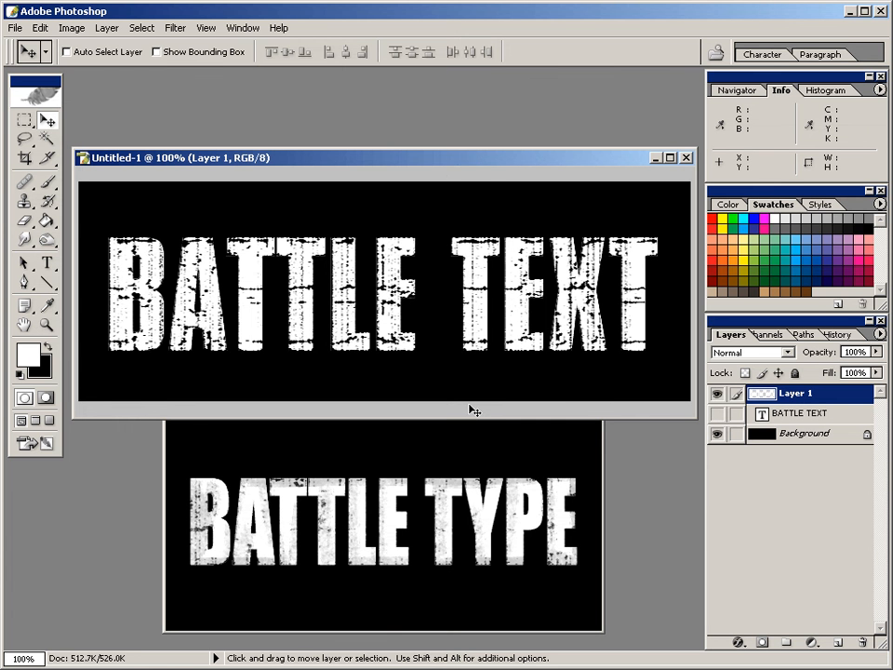
click(463, 472)
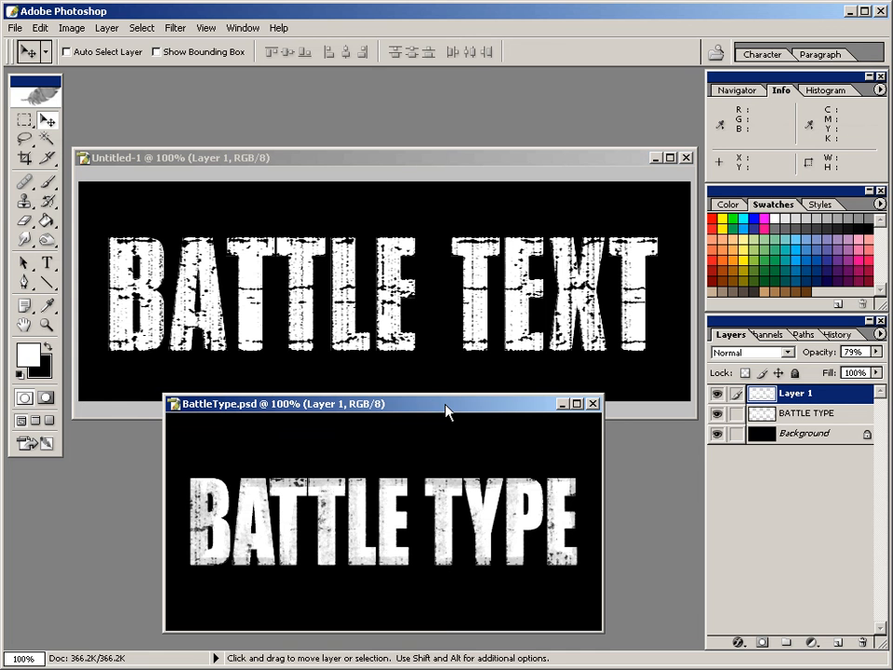
drag(448, 411, 446, 418)
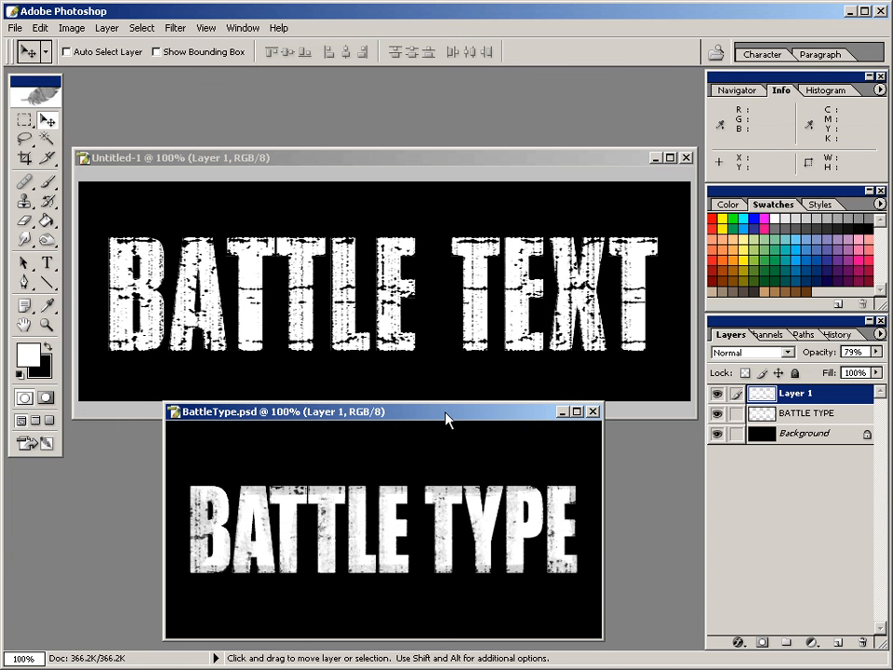
drag(397, 417, 400, 272)
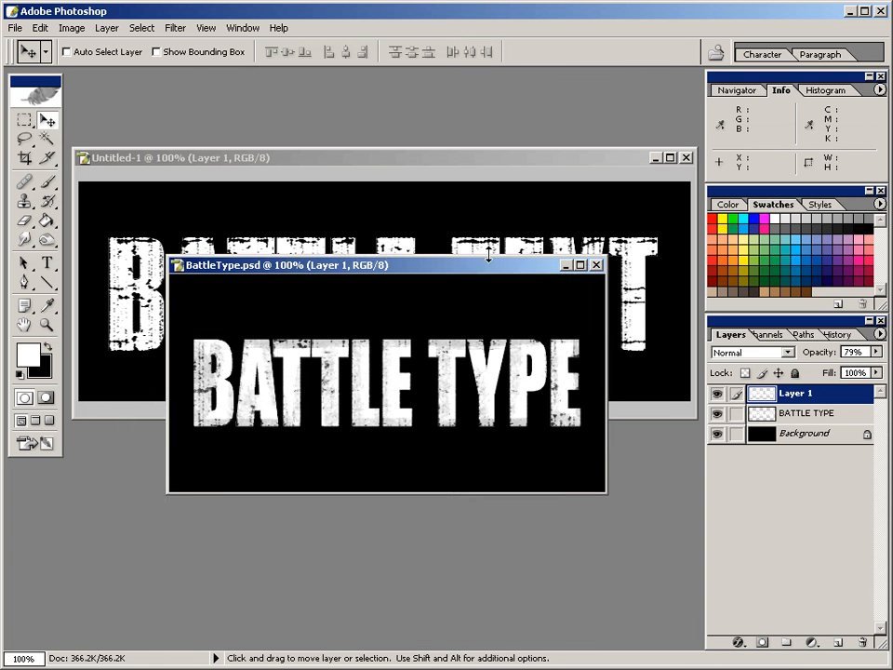
drag(478, 270, 478, 415)
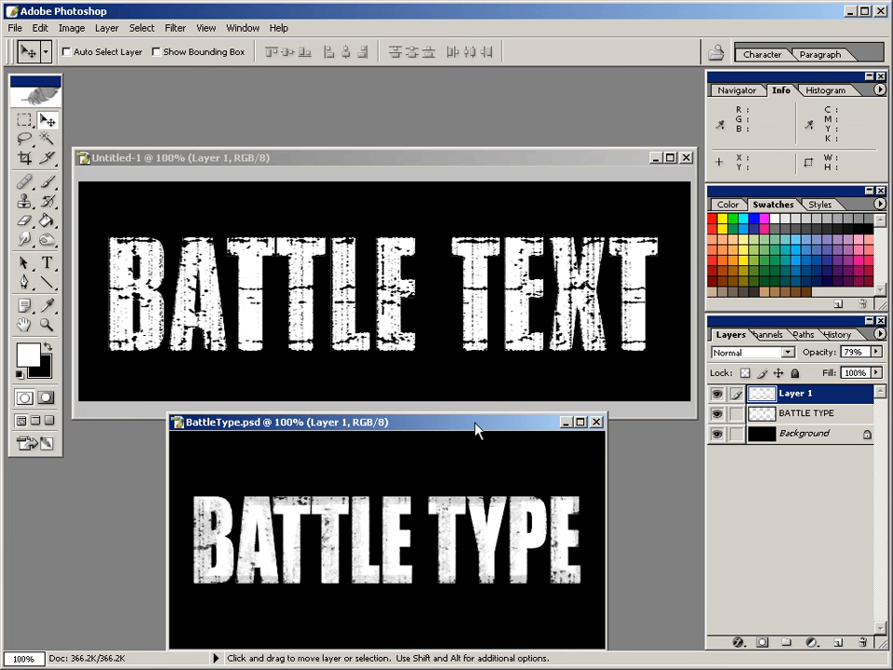
click(452, 170)
drag(451, 160, 450, 135)
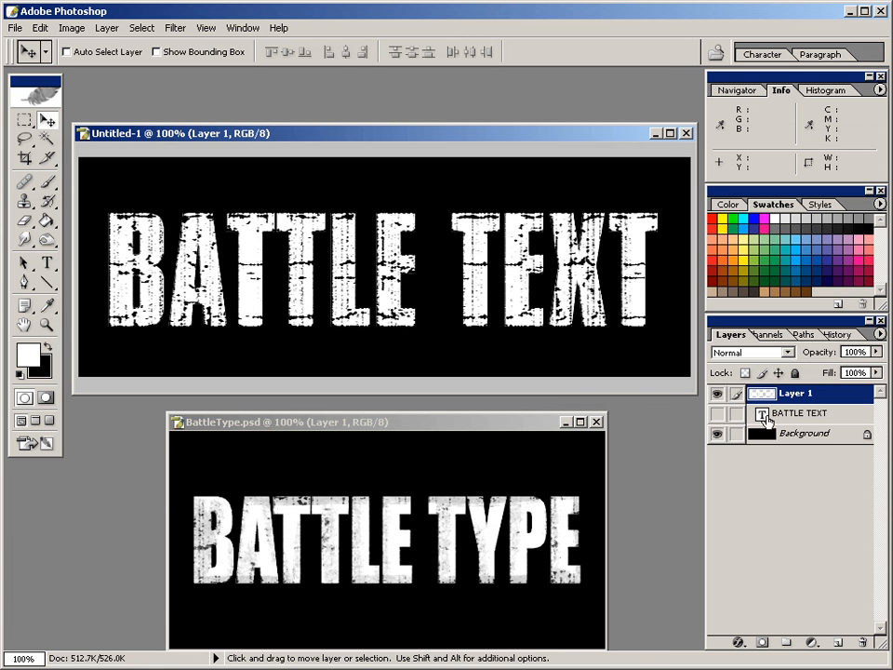
- Show the BATTLE TEXT text layer in Untitled-1 again and rasterize it
click(717, 414)
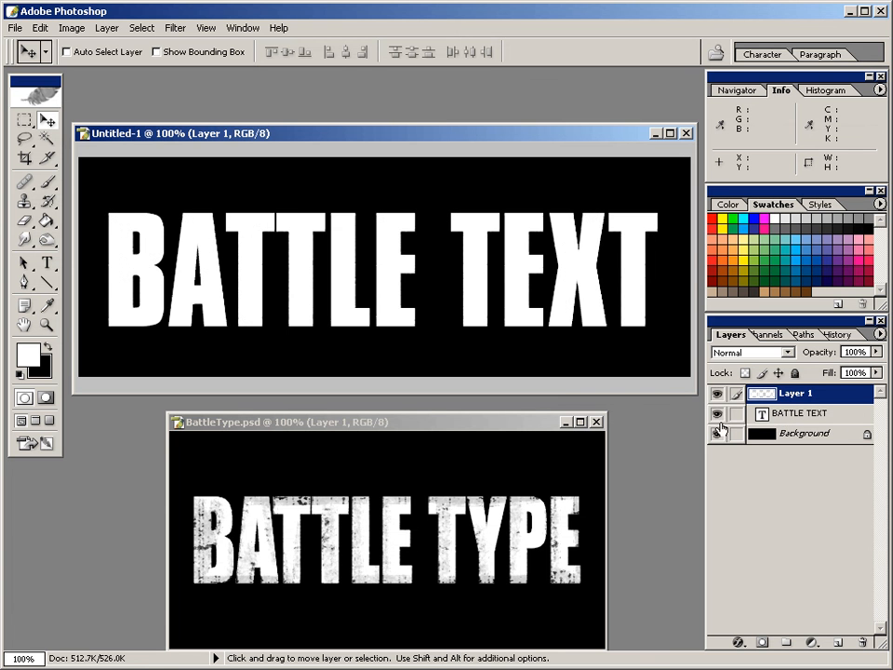
click(789, 420)
right_click(793, 422)
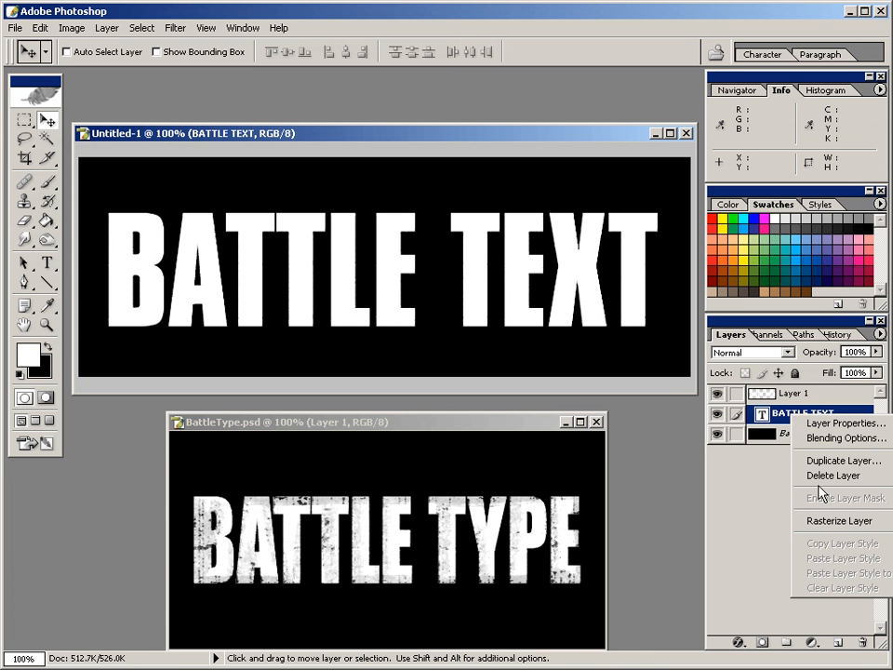
click(832, 521)
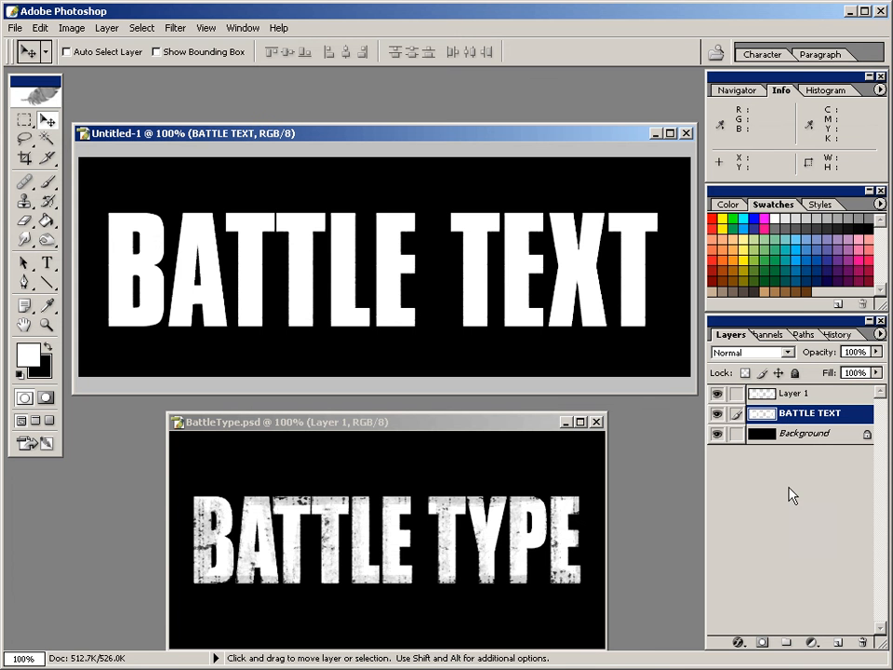
- Lower the opacity of Layer 1 in Untitled-1 to 77%
click(793, 393)
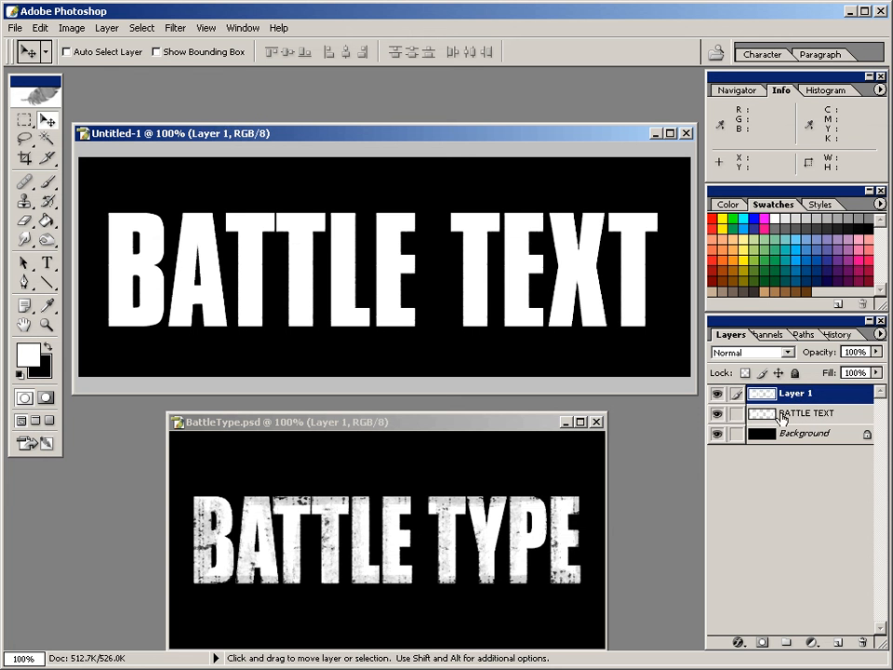
click(876, 352)
drag(850, 362, 844, 369)
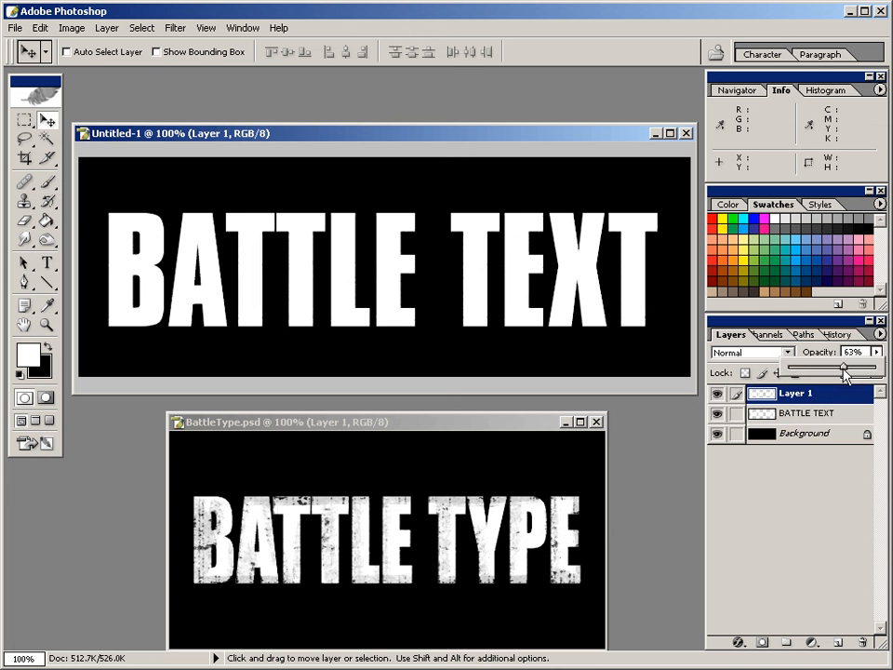
mouse_move(843, 368)
mouse_down()
mouse_move(814, 368)
mouse_move(844, 368)
mouse_up()
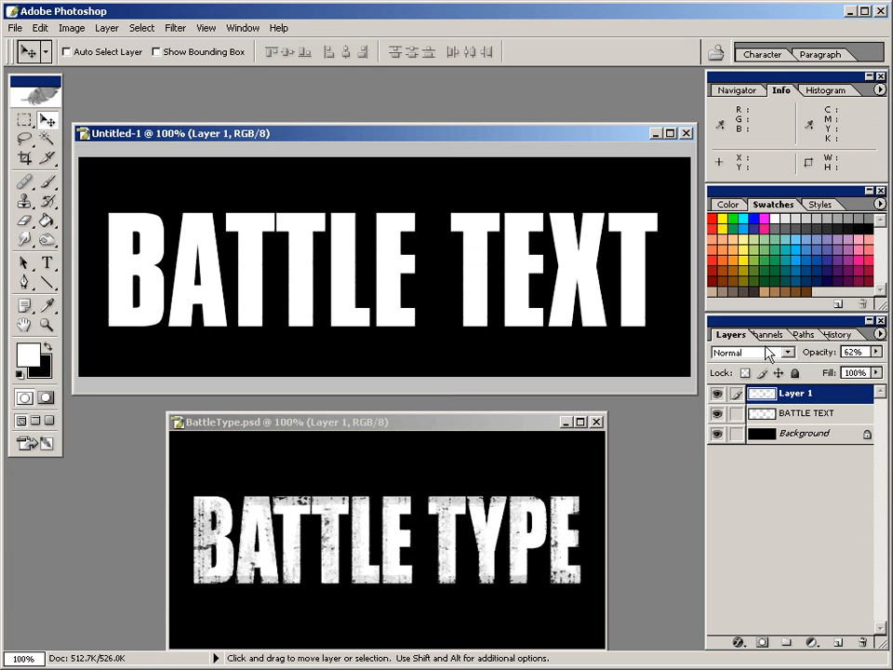
click(875, 351)
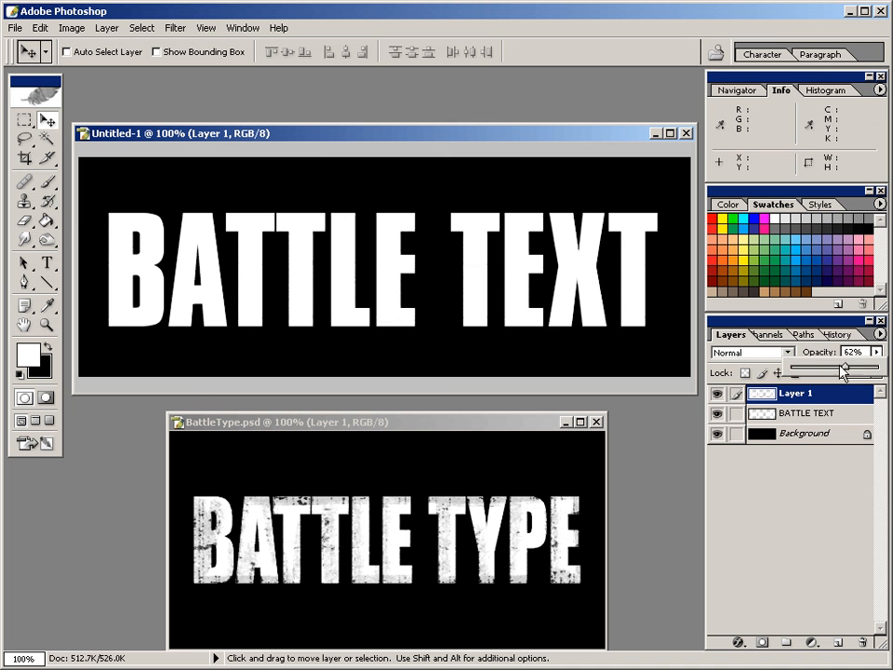
drag(847, 372, 862, 371)
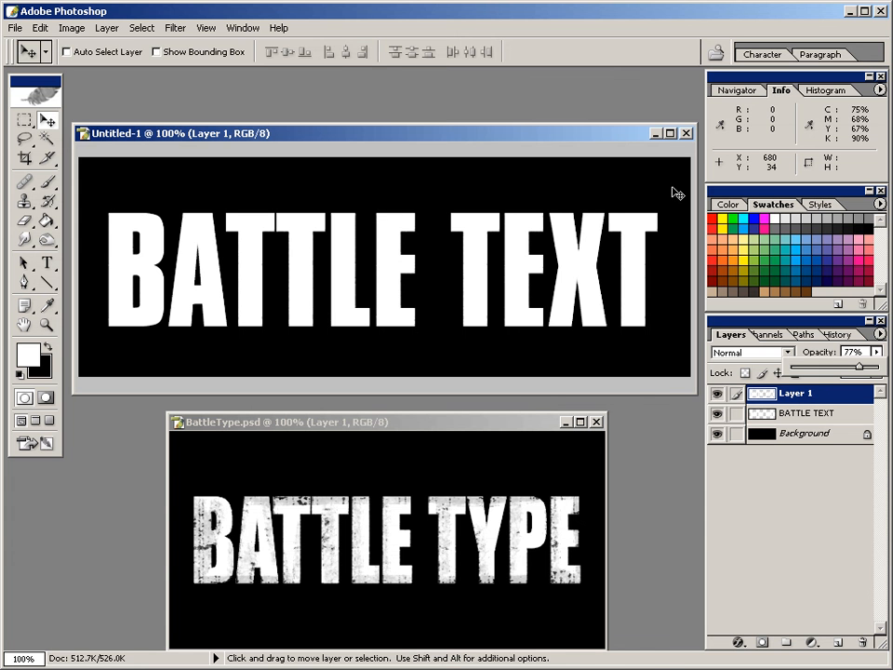
- Activate the BATTLE TEXT layer in Untitled-1 and select the standard Eraser tool
key(e)
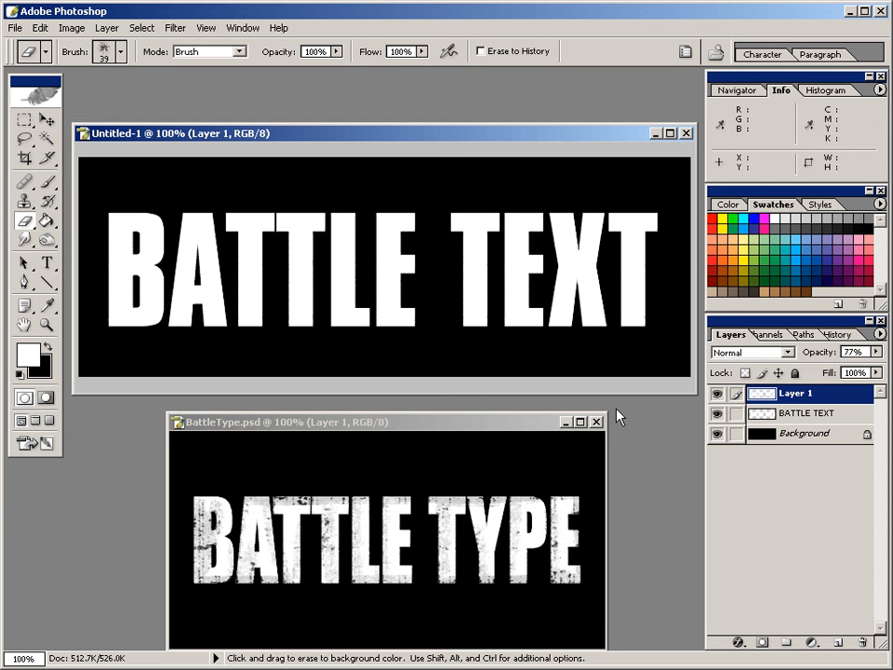
click(773, 413)
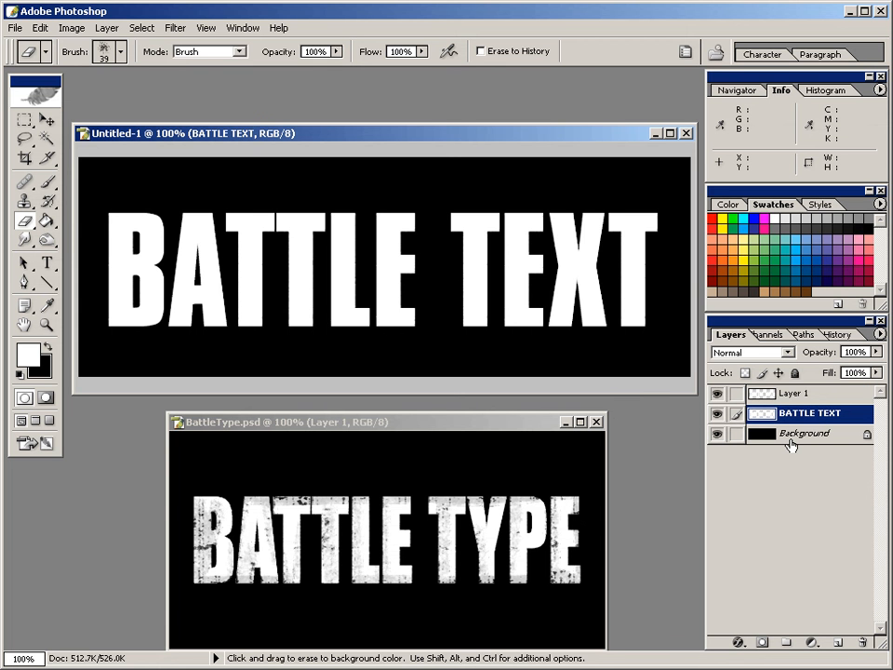
click(28, 228)
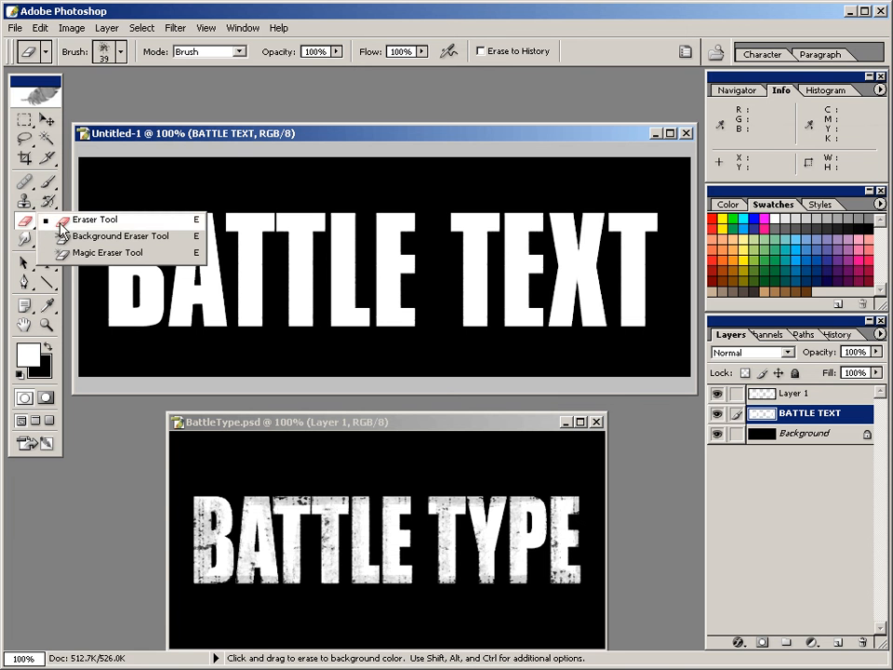
click(62, 221)
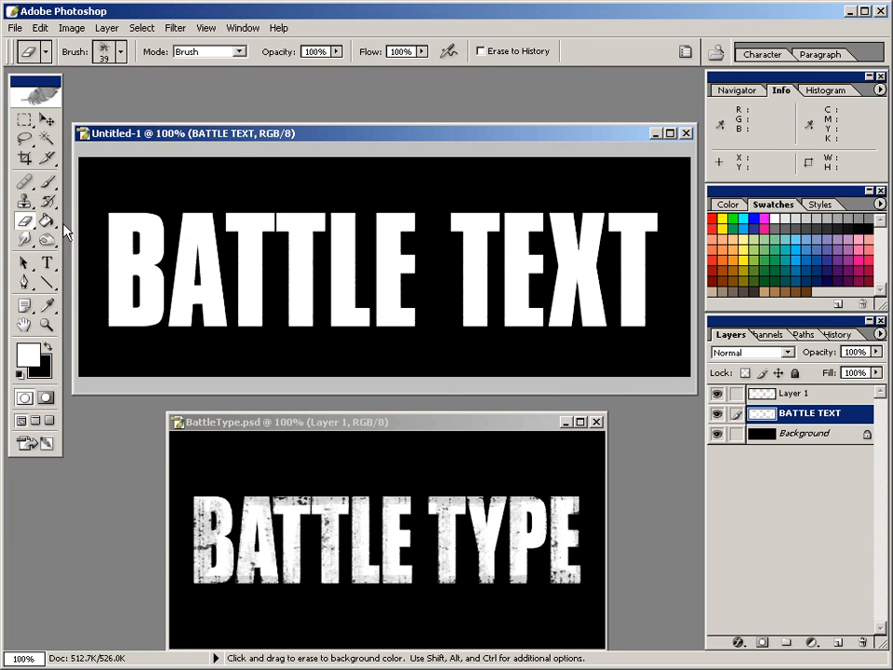
- Choose the rough, speckled 39 px brush preset as the eraser tip
click(120, 52)
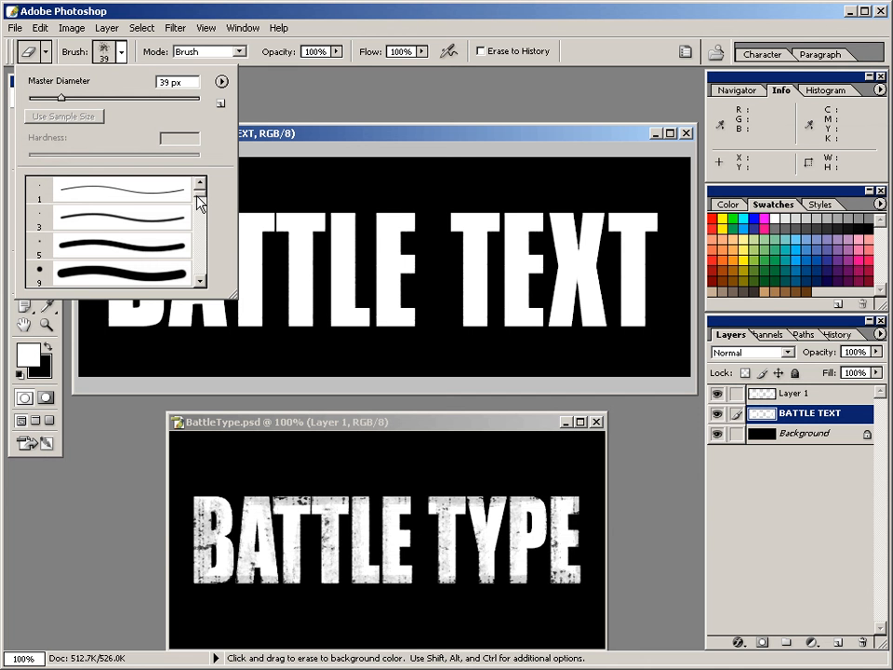
drag(199, 200, 203, 270)
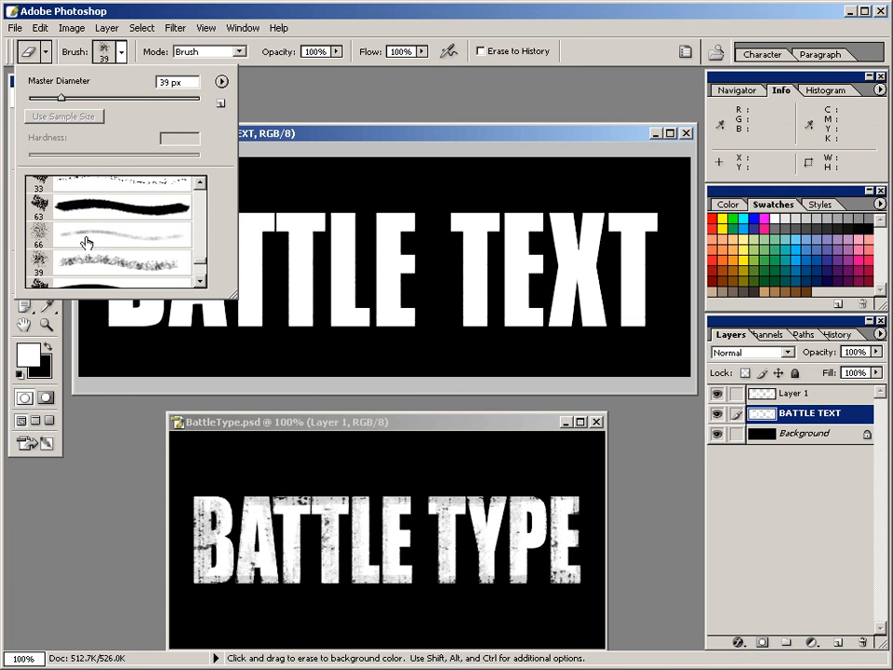
click(222, 82)
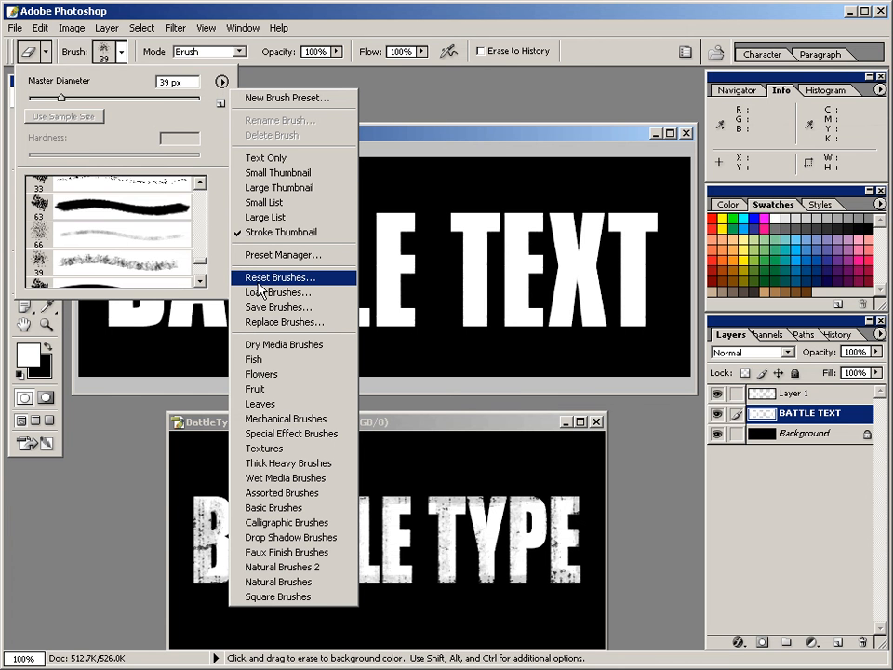
click(180, 126)
click(200, 278)
click(200, 278)
mouse_move(202, 268)
mouse_down()
mouse_move(206, 249)
mouse_move(204, 269)
mouse_up()
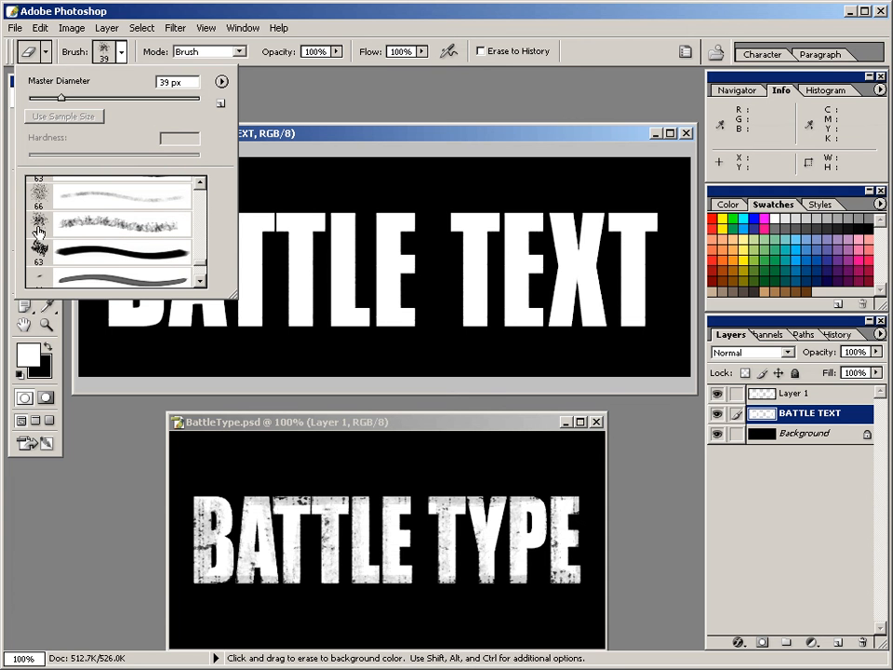
click(72, 227)
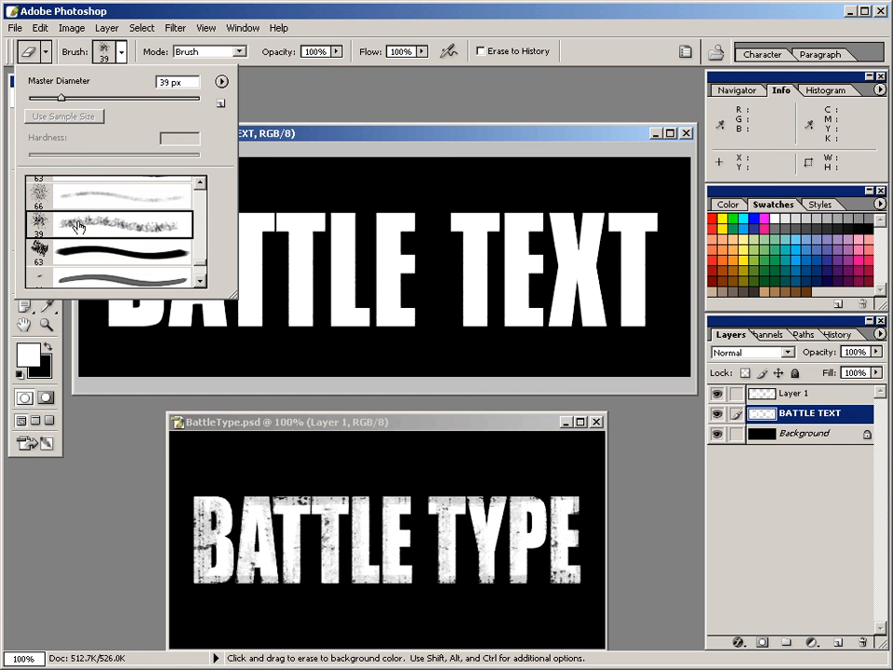
double_click(79, 226)
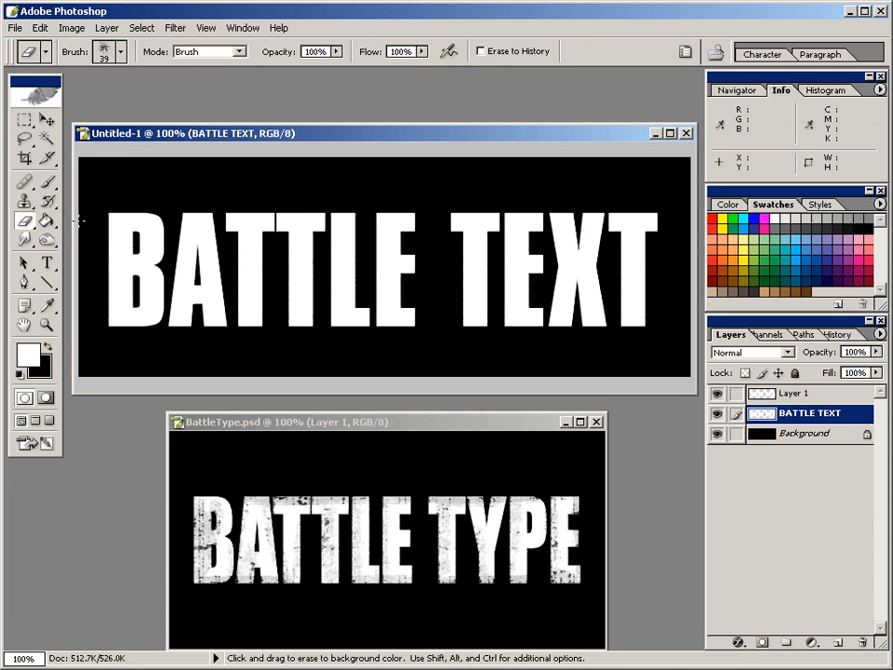
- Erase along the edges and across the letters of the BATTLE TEXT layer with the 39 px speckled brush to wear them down
click(807, 394)
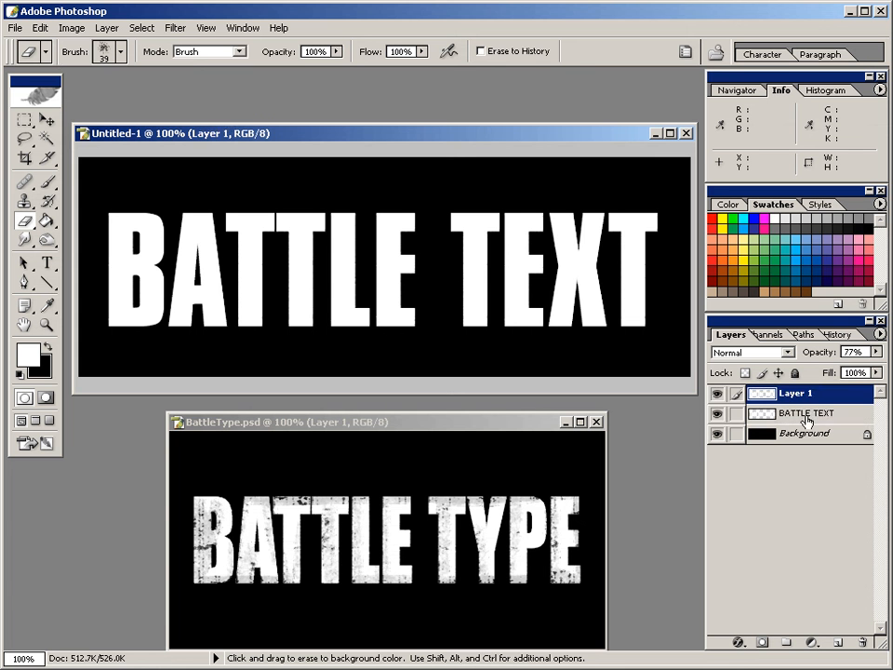
click(807, 417)
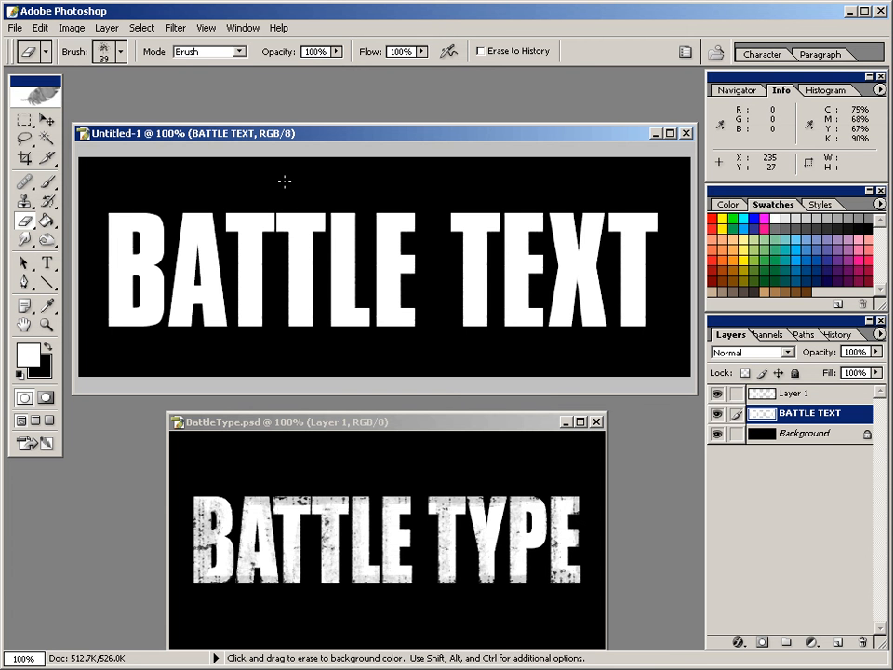
click(285, 182)
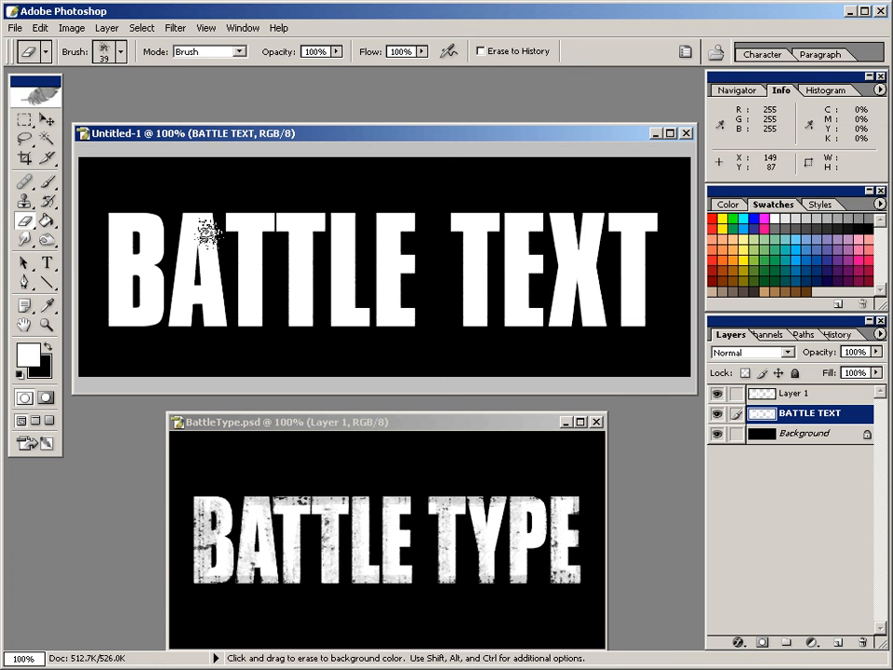
mouse_move(105, 201)
mouse_down()
mouse_move(102, 335)
mouse_move(154, 329)
mouse_up()
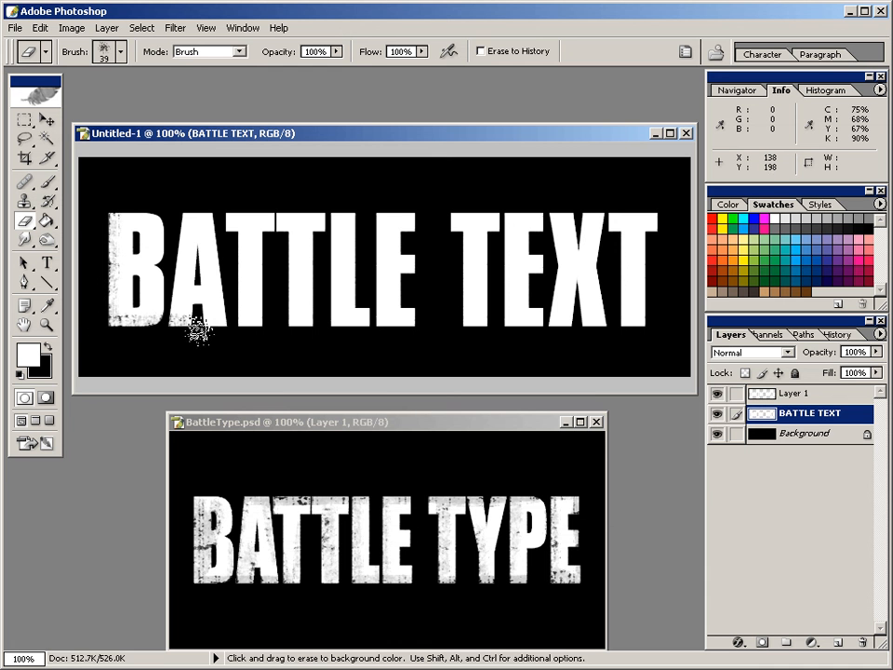
mouse_move(160, 212)
mouse_down()
mouse_move(125, 208)
mouse_move(114, 218)
mouse_up()
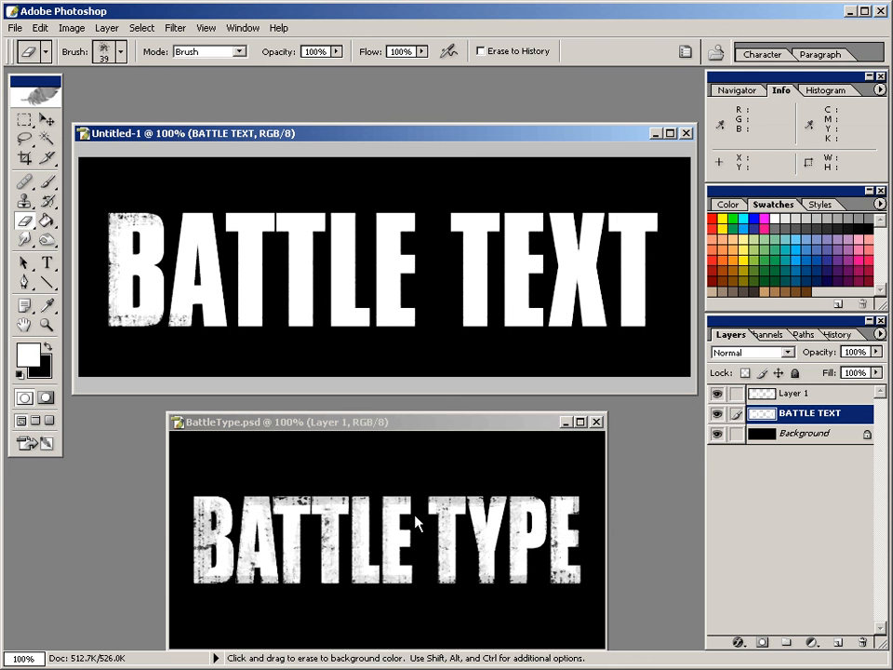
mouse_move(183, 208)
mouse_down()
mouse_move(682, 210)
mouse_move(577, 158)
mouse_move(531, 172)
mouse_move(661, 215)
mouse_move(662, 350)
mouse_move(657, 219)
mouse_move(649, 344)
mouse_move(651, 330)
mouse_move(639, 326)
mouse_move(182, 328)
mouse_move(267, 342)
mouse_move(316, 330)
mouse_up()
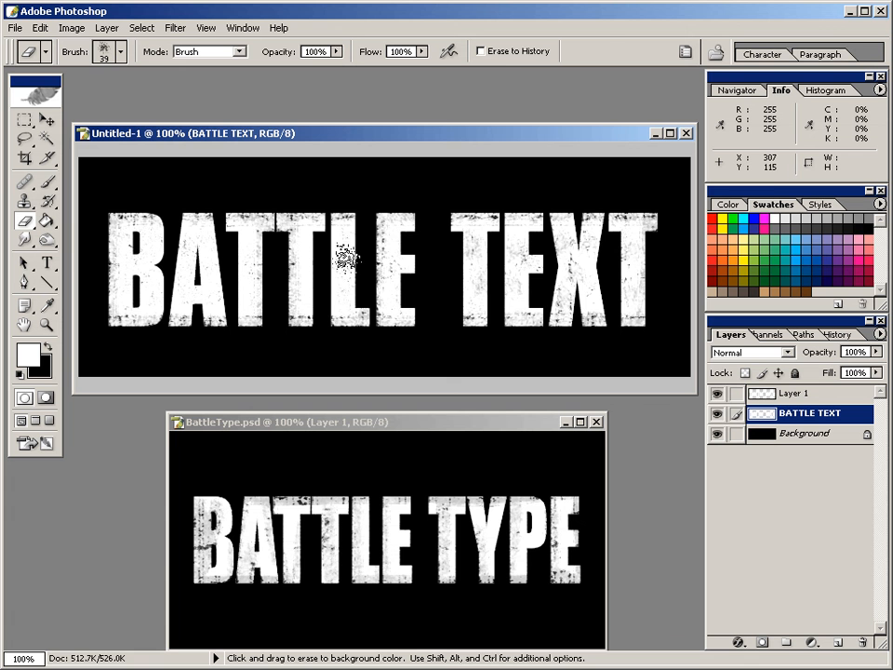
click(342, 296)
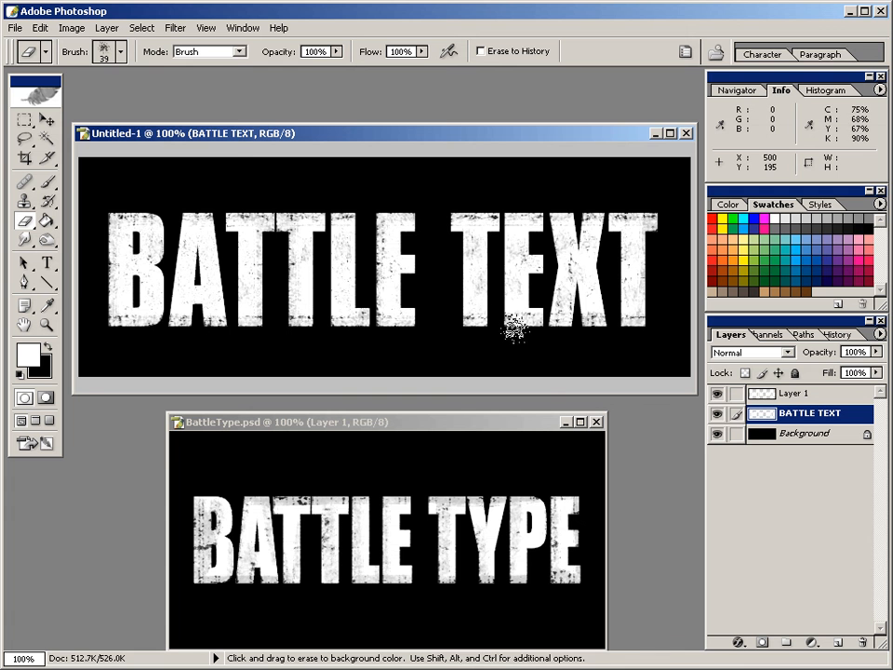
- Roughen the top and bottom edges of the BATTLE TEXT letters using the 63 px textured eraser brush, and undo the last stroke
click(120, 52)
click(85, 256)
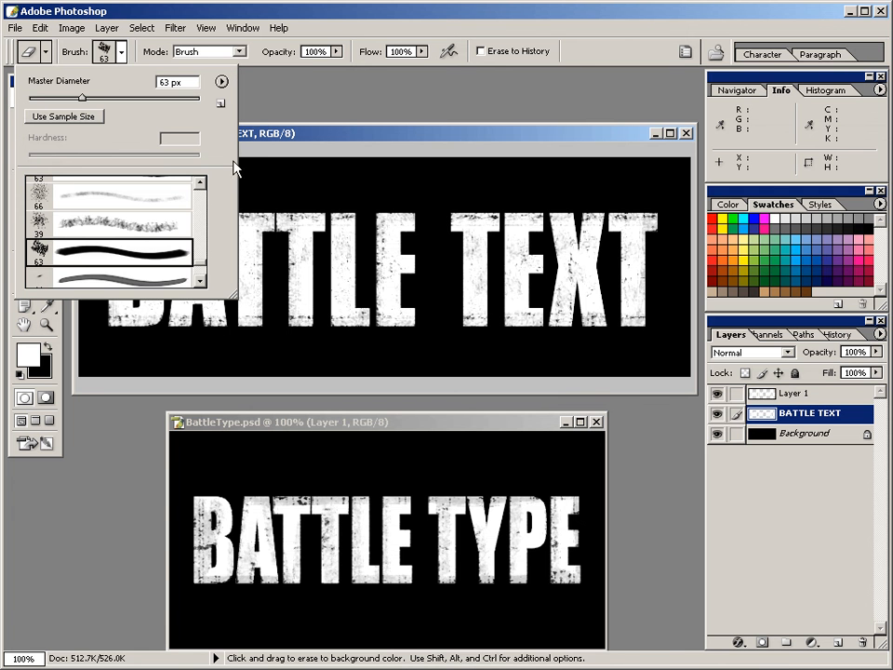
click(249, 133)
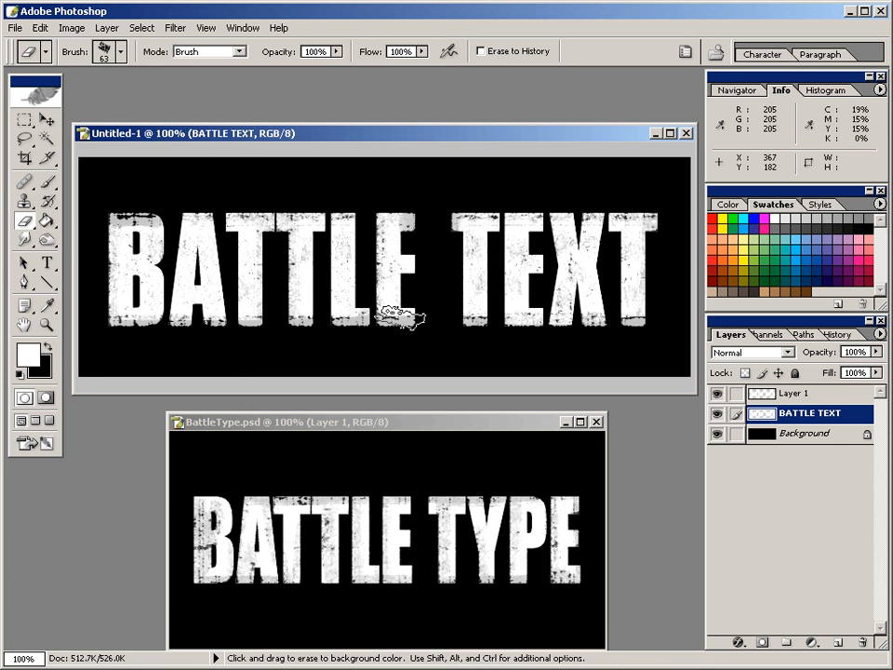
click(41, 28)
click(49, 44)
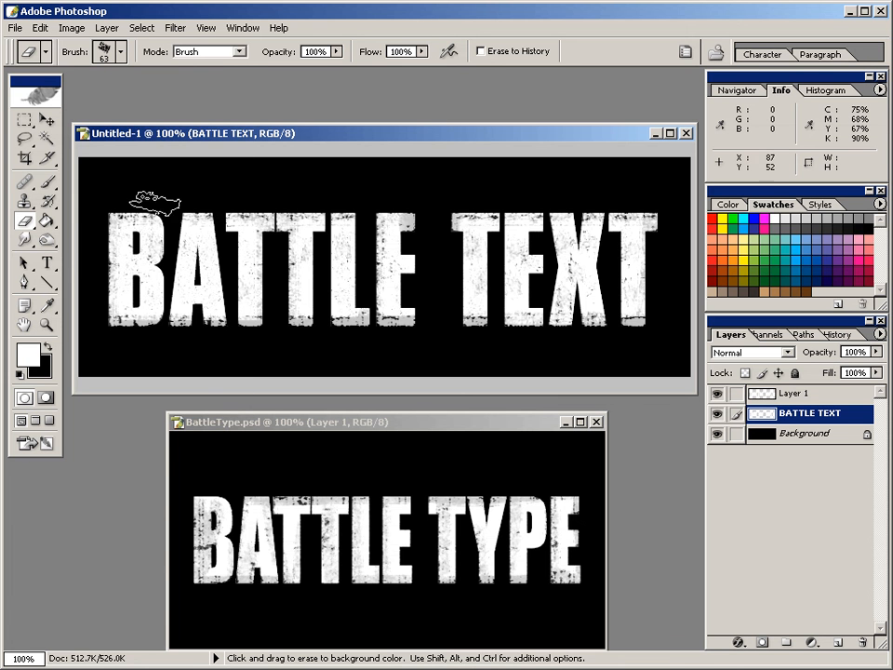